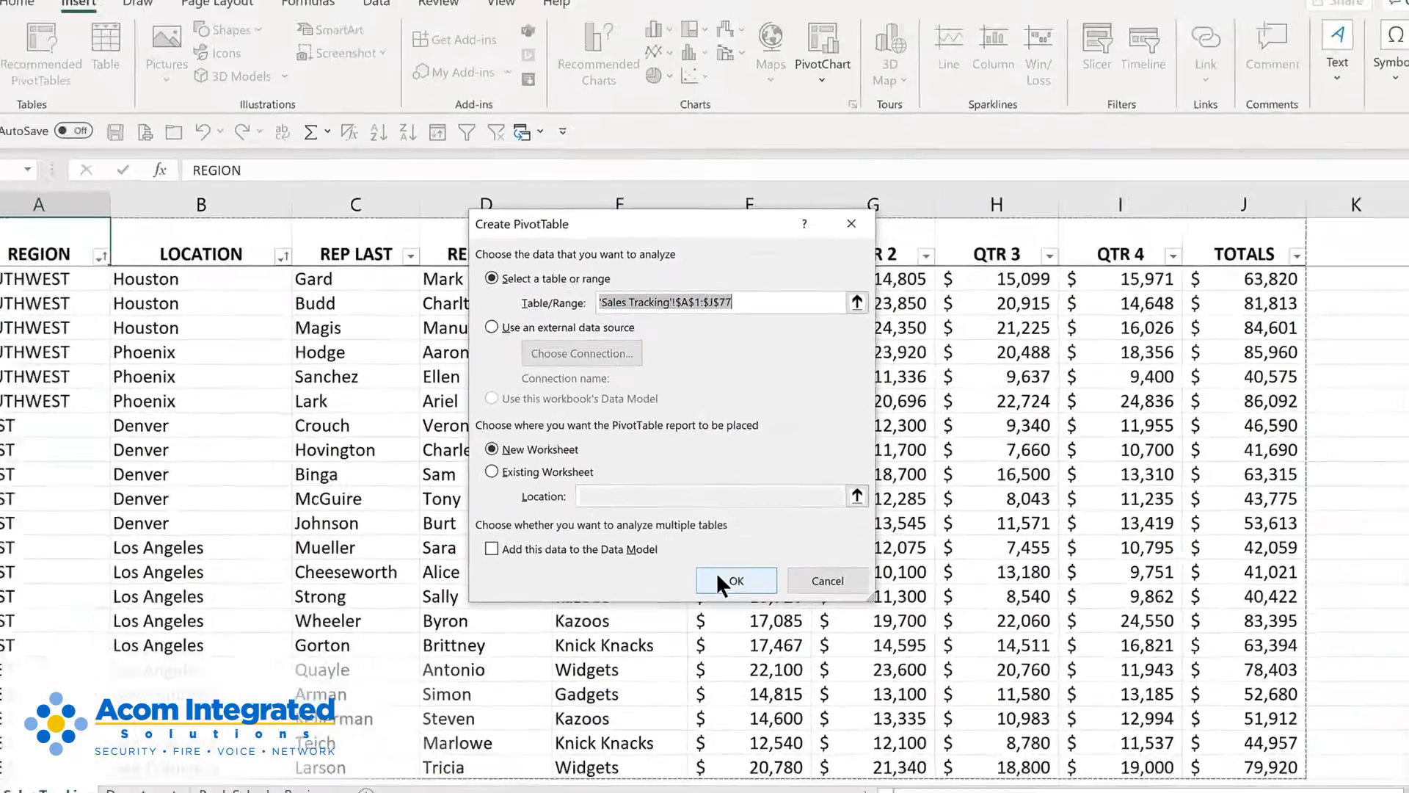
Create a PivotTable on a new worksheet from 'Sales Tracking'!$A$1:$J$77, with REGION as rows and the sum of TOTALS as values
left_click(799, 662)
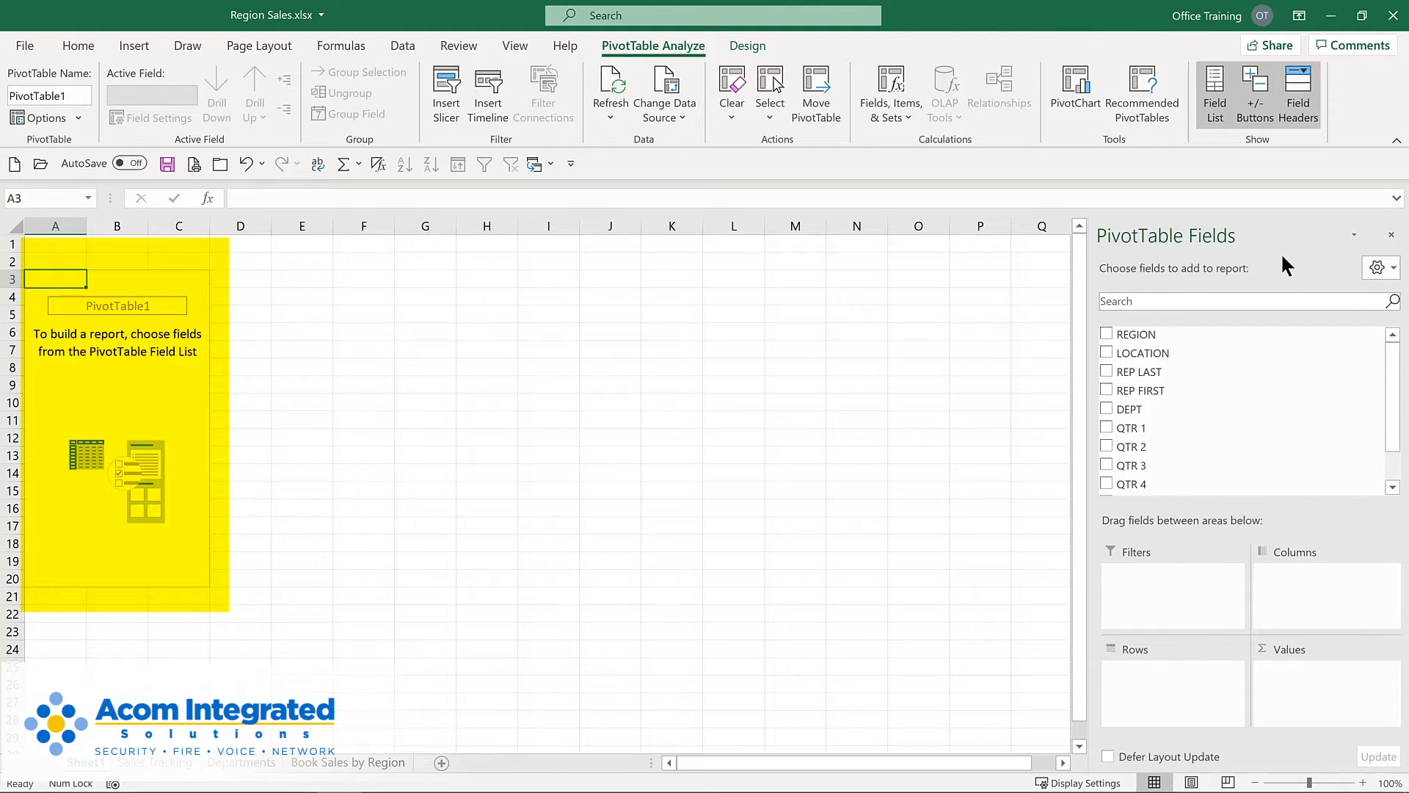
left_click(1107, 335)
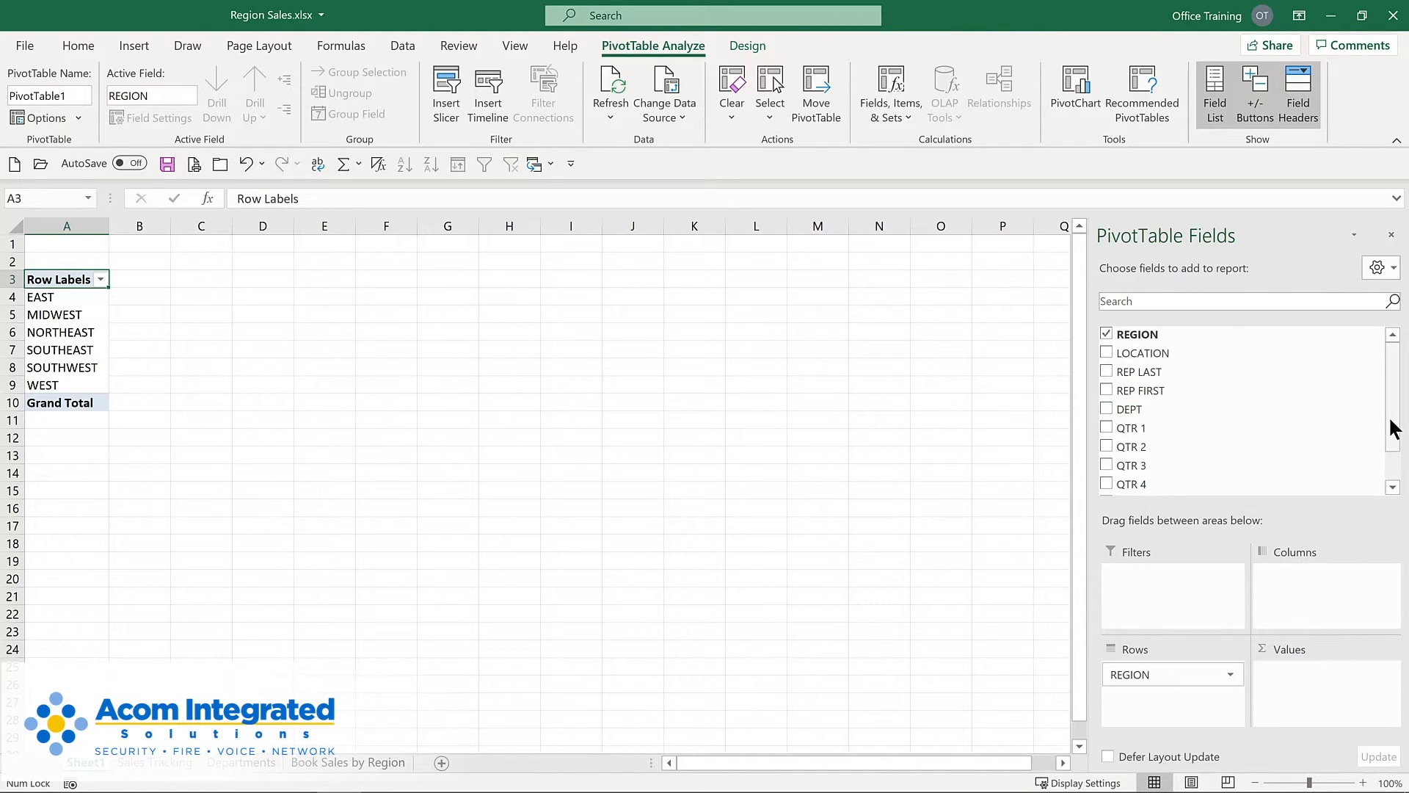
scroll(1393, 418, "down", 2)
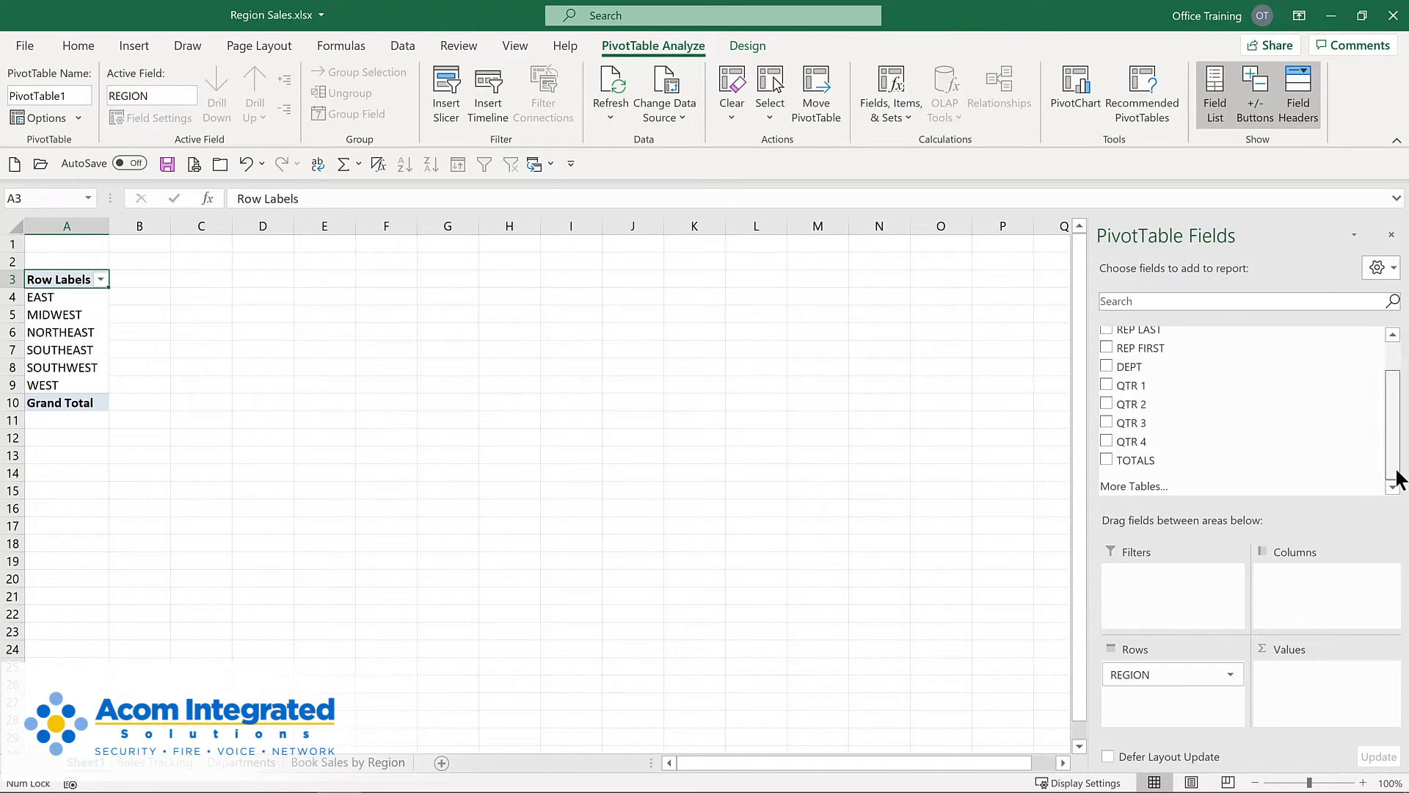
left_click(1106, 461)
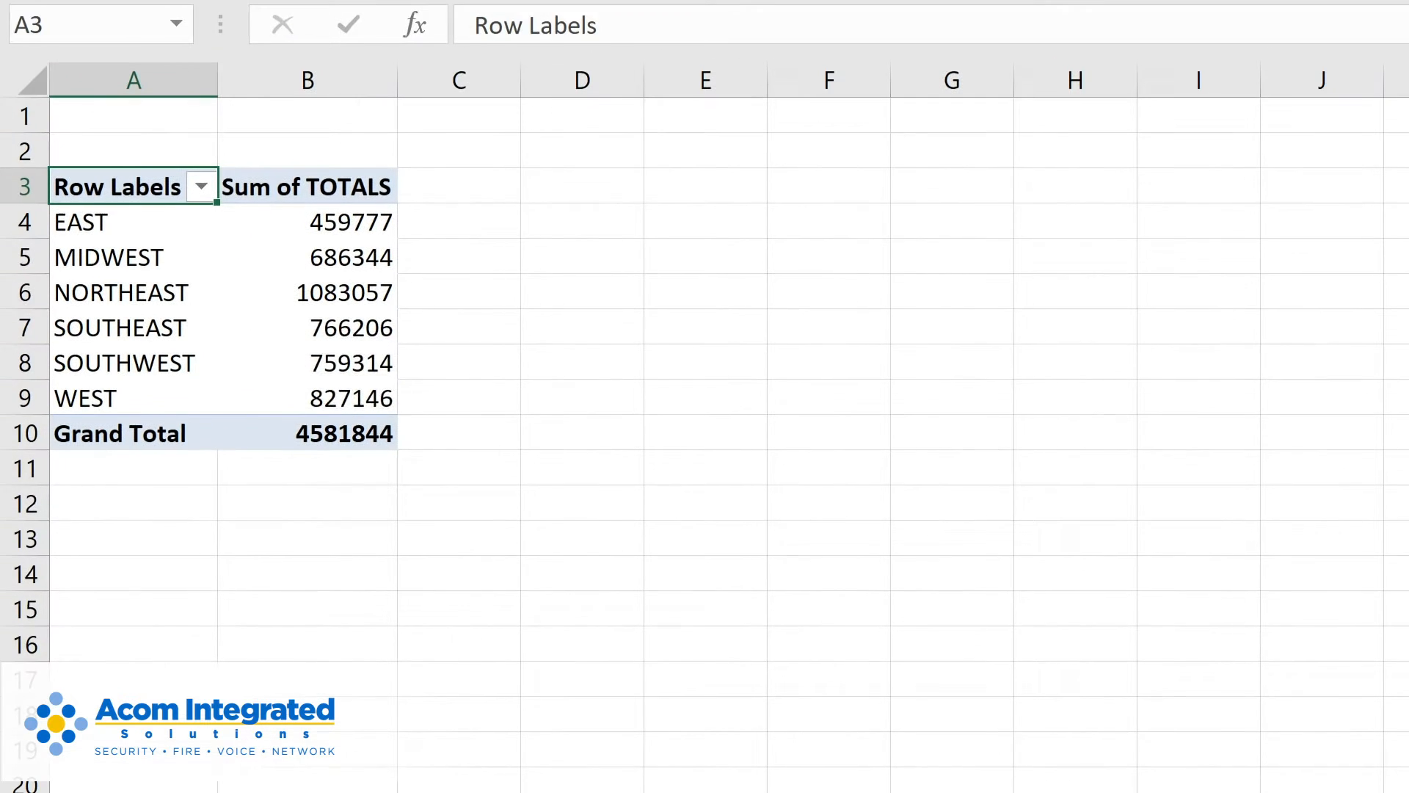
Format the Sum of TOTALS values as Currency with the $ symbol and 0 decimal places
mouse_move(281, 292)
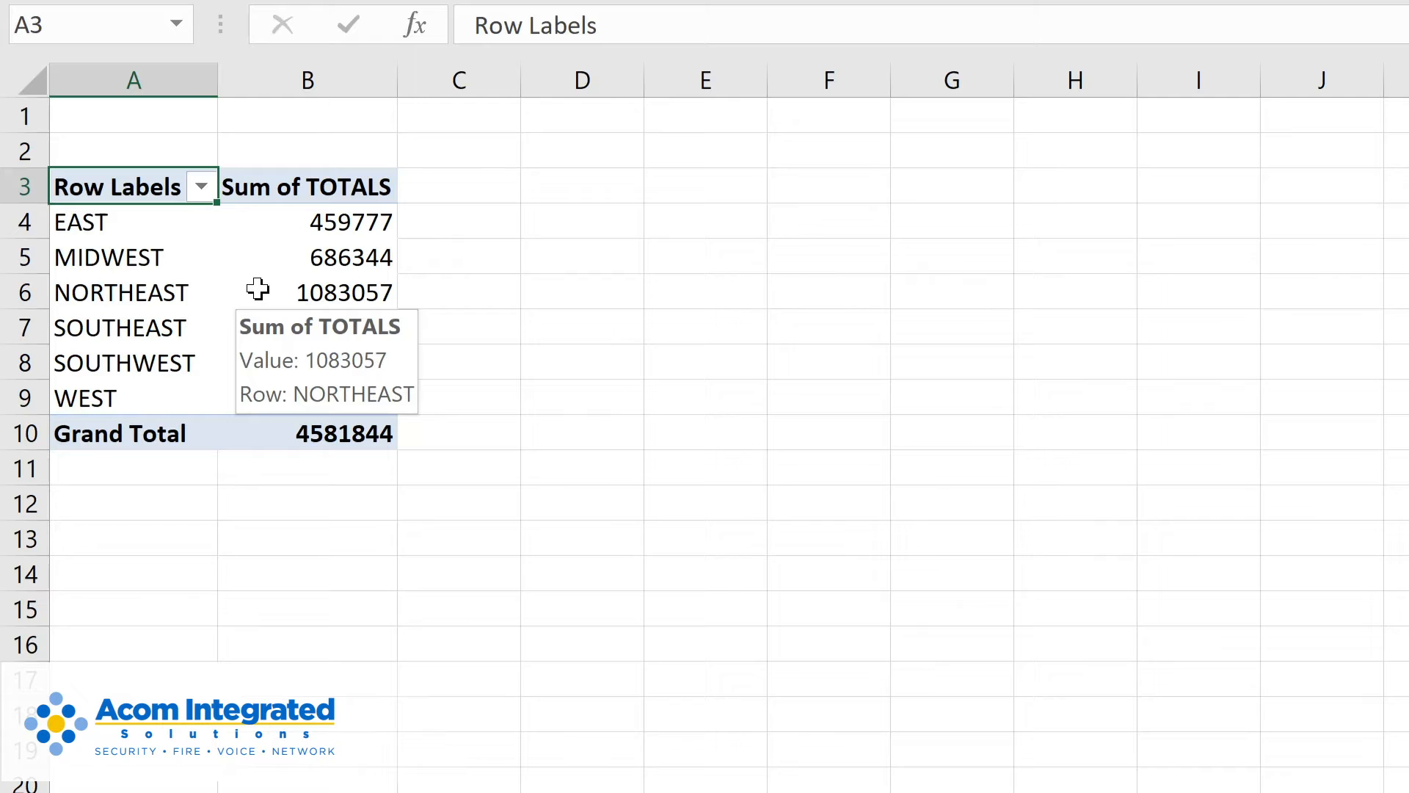
right_click(258, 290)
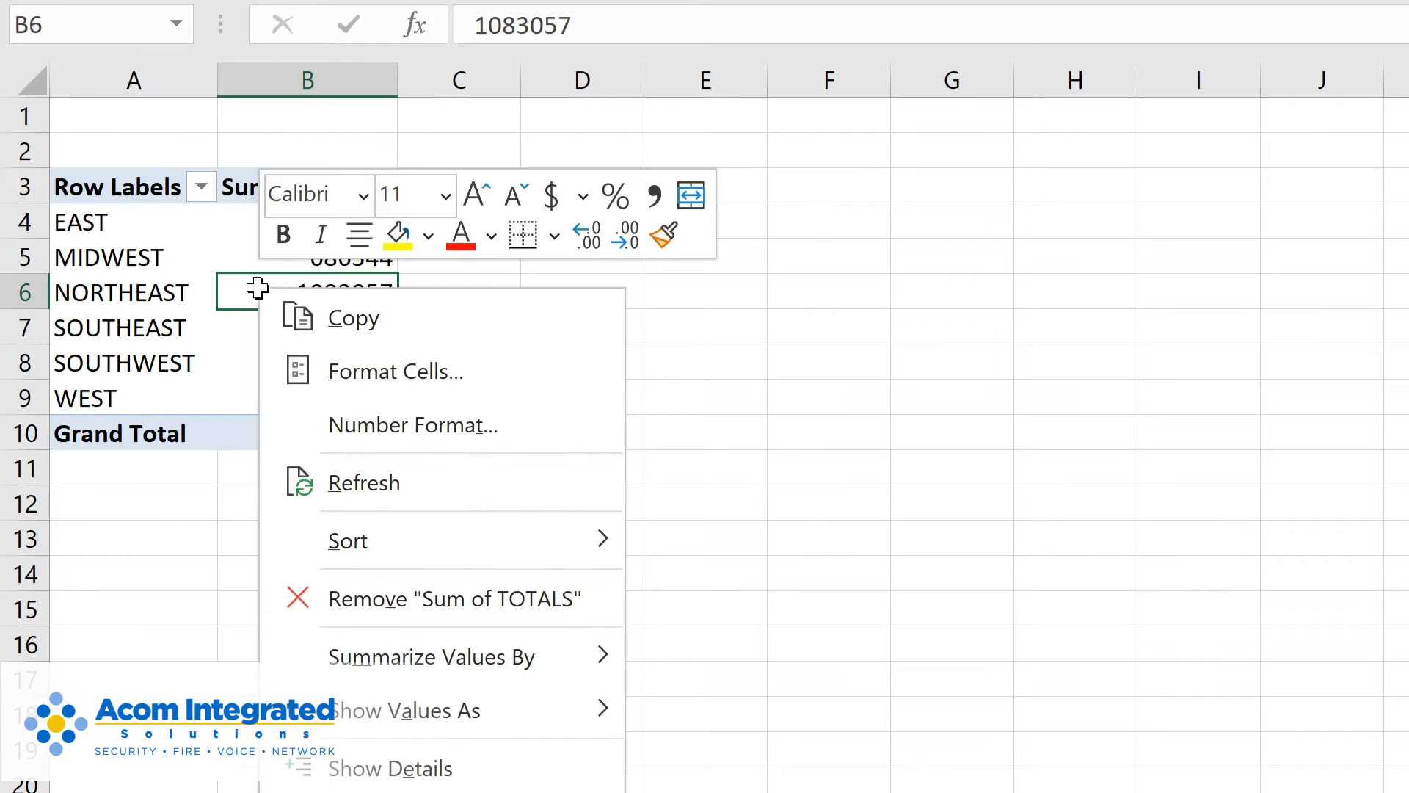
left_click(350, 433)
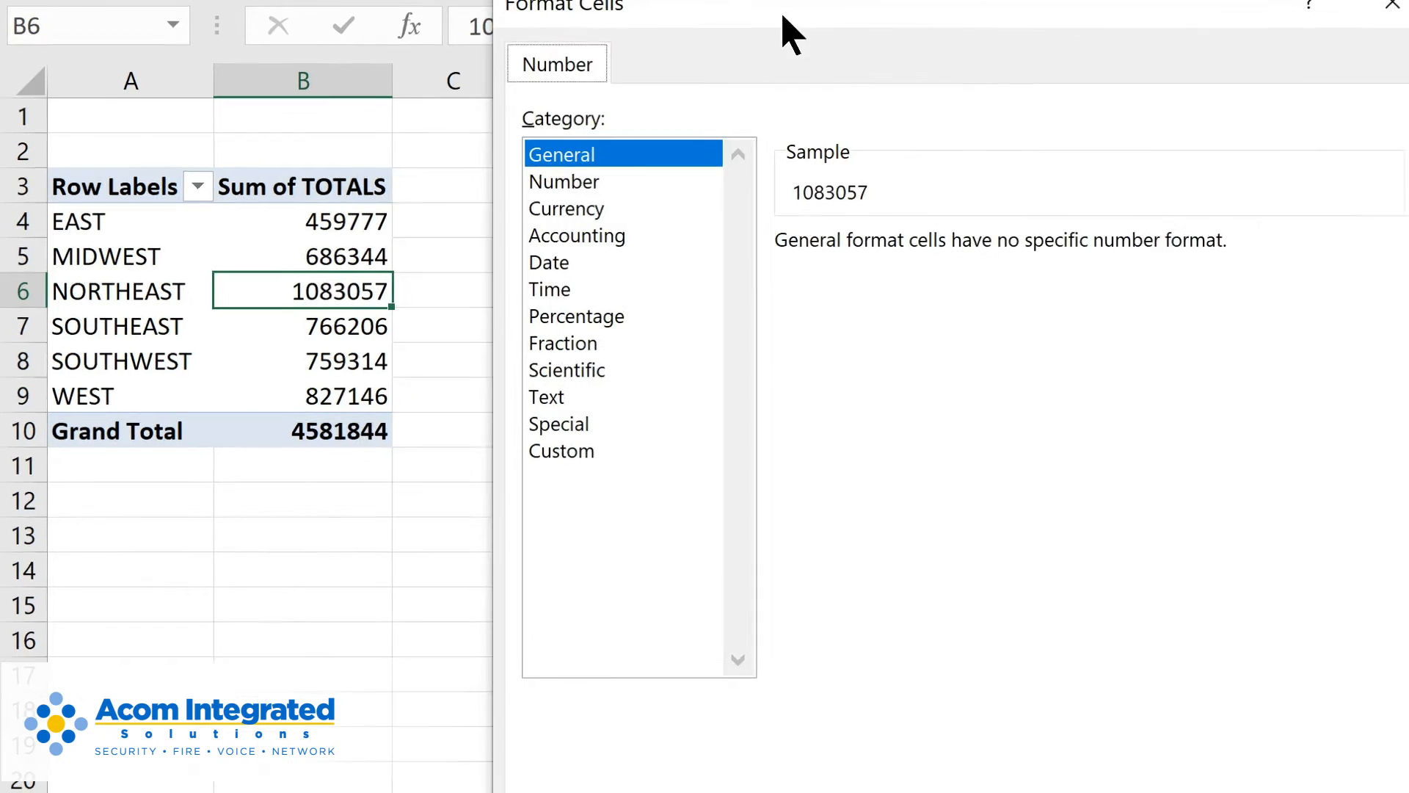
left_click(583, 209)
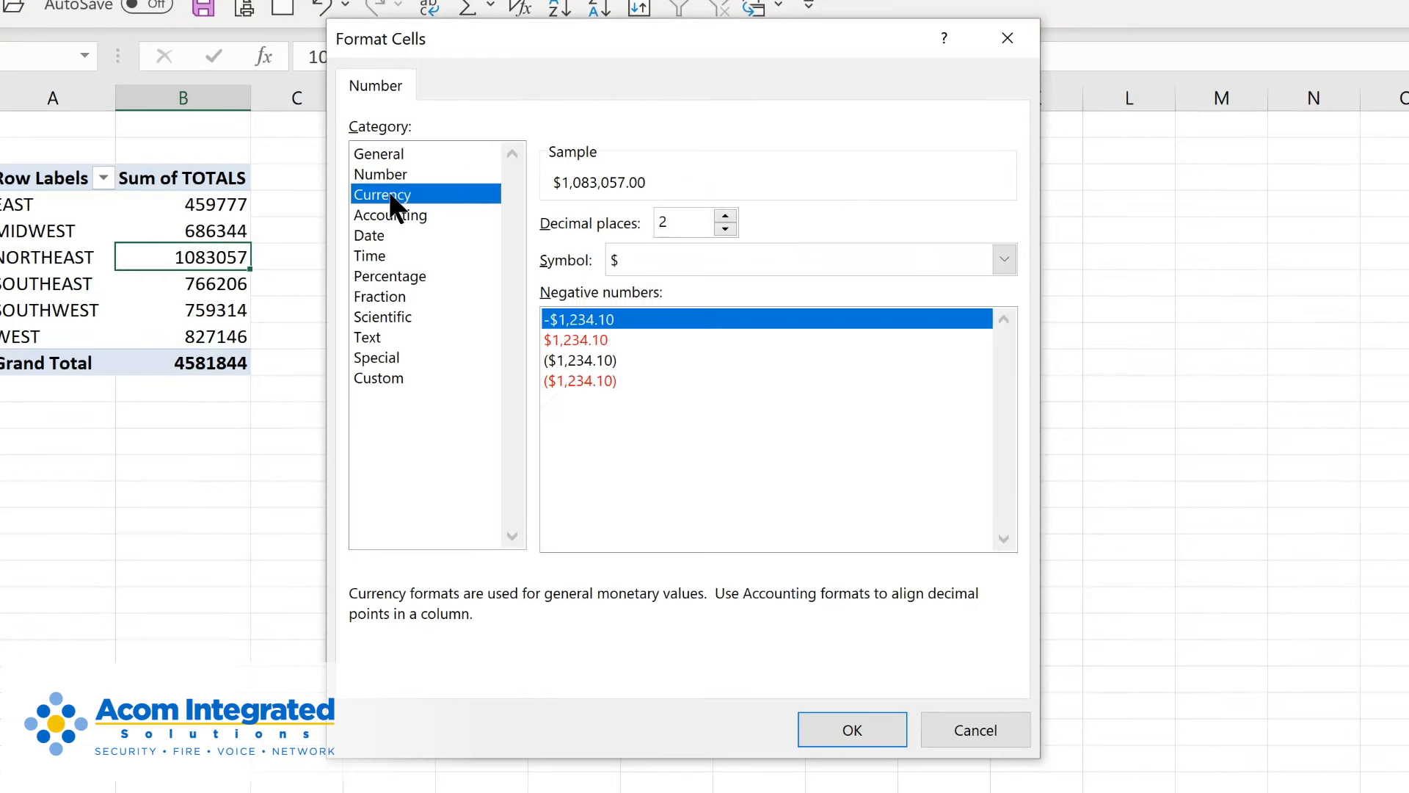
left_click(725, 230)
left_click(725, 230)
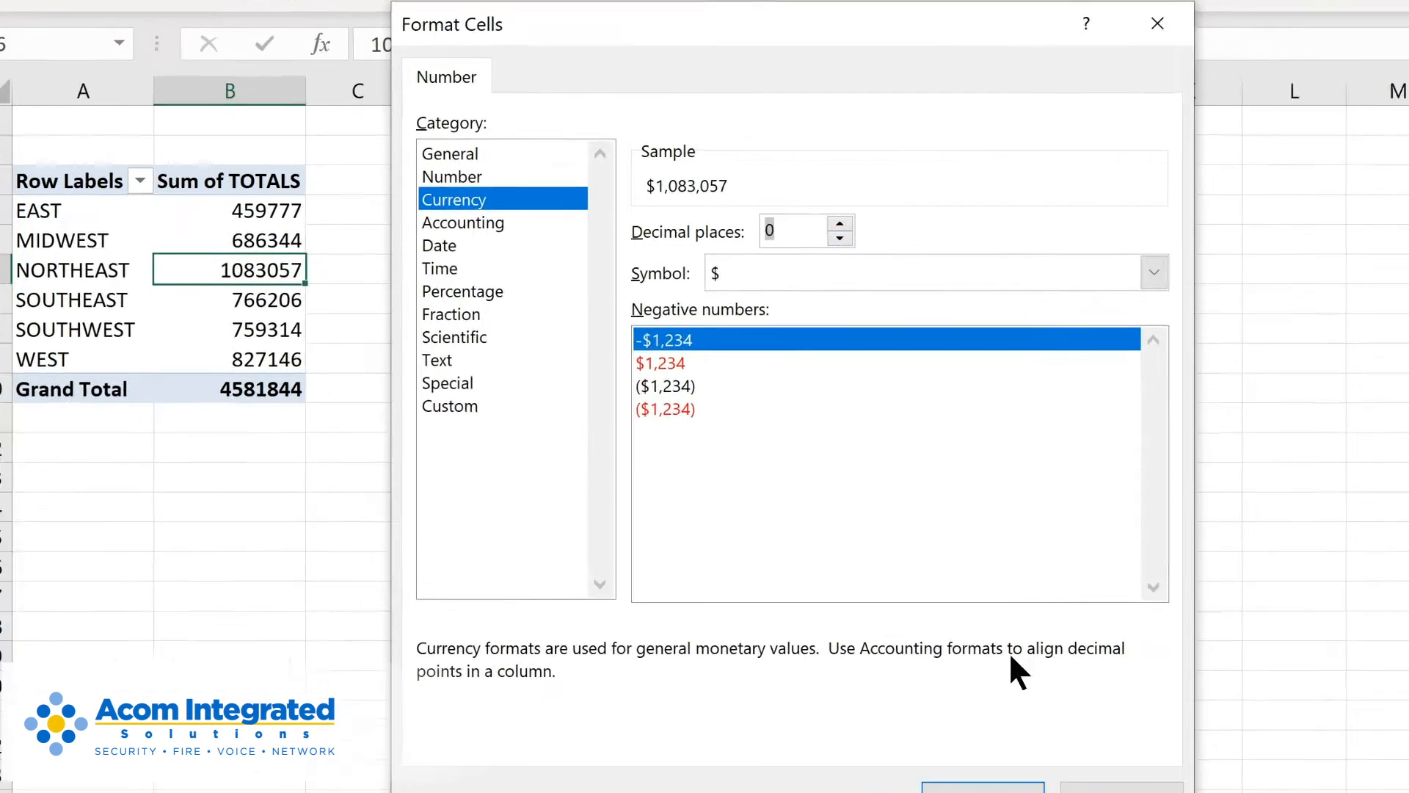
left_click(852, 729)
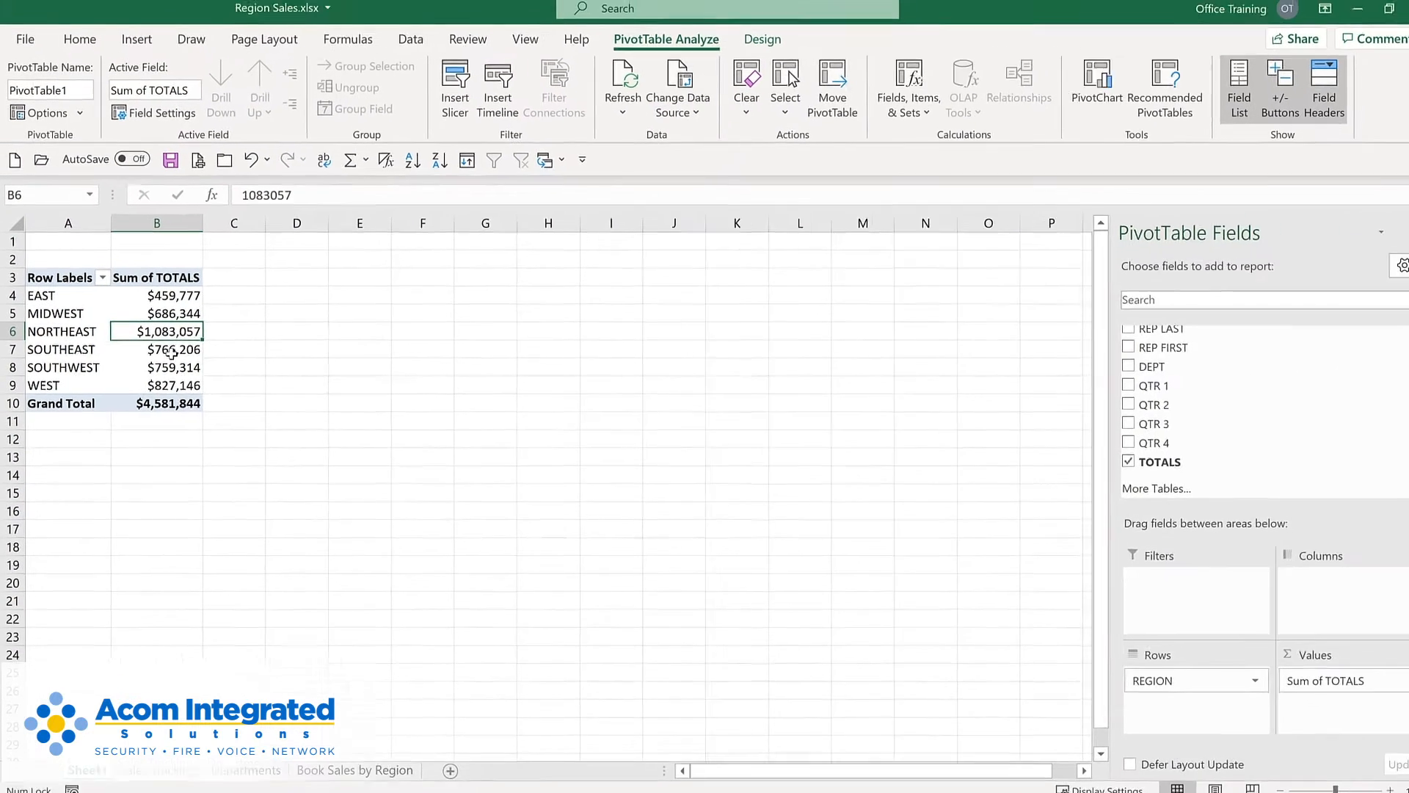
Add the DEPT field to the PivotTable and place it in the Columns area
left_click(1107, 366)
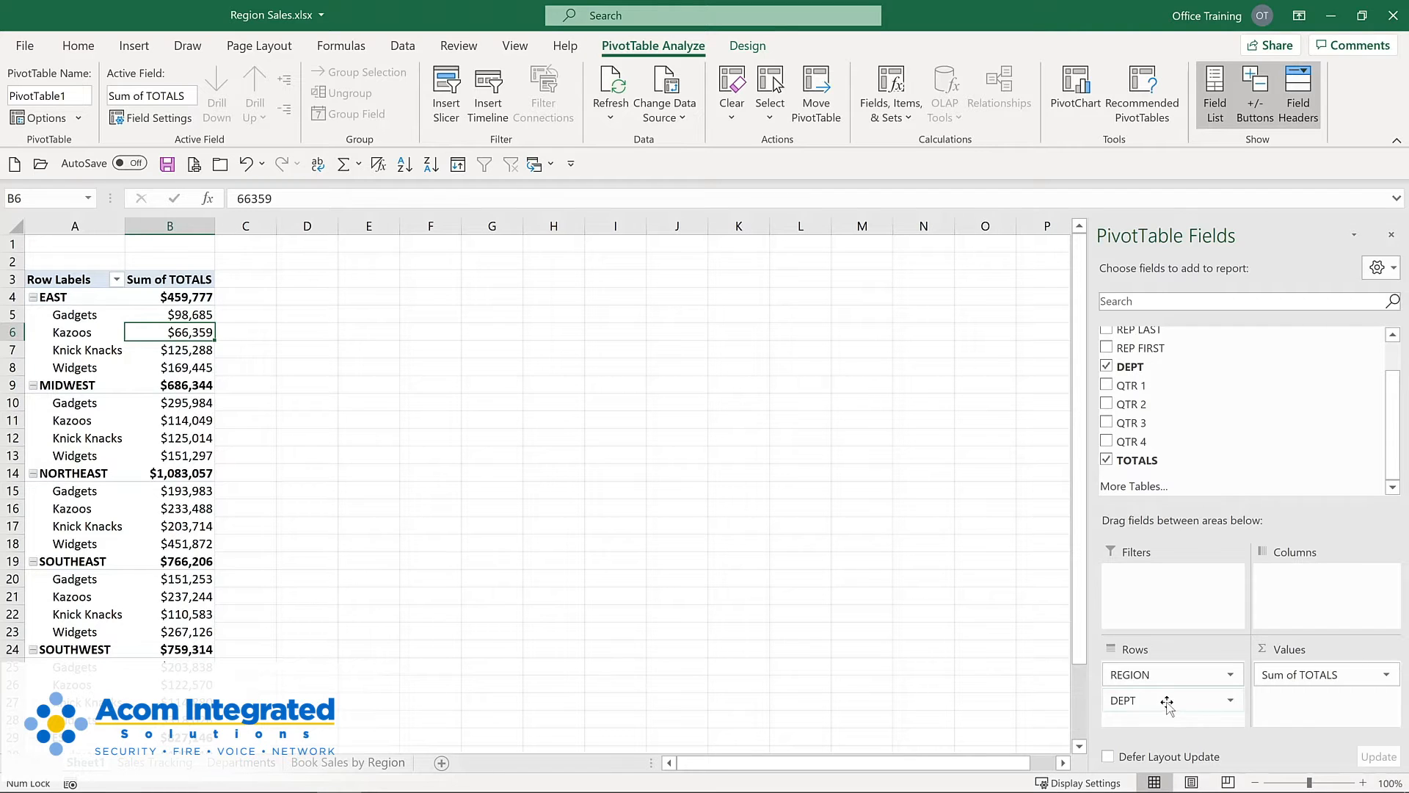
left_click_drag(1167, 703, 1316, 583)
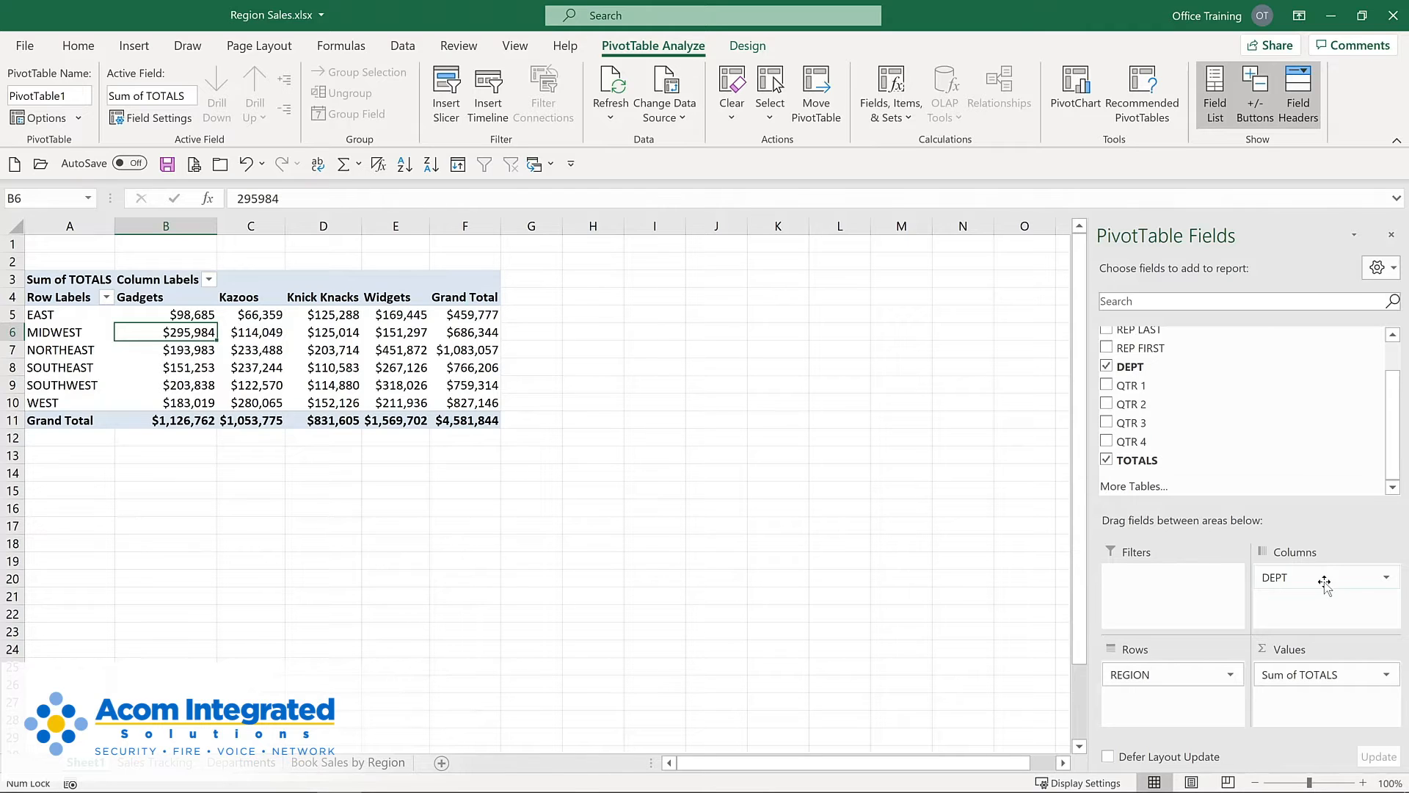
mouse_move(308, 343)
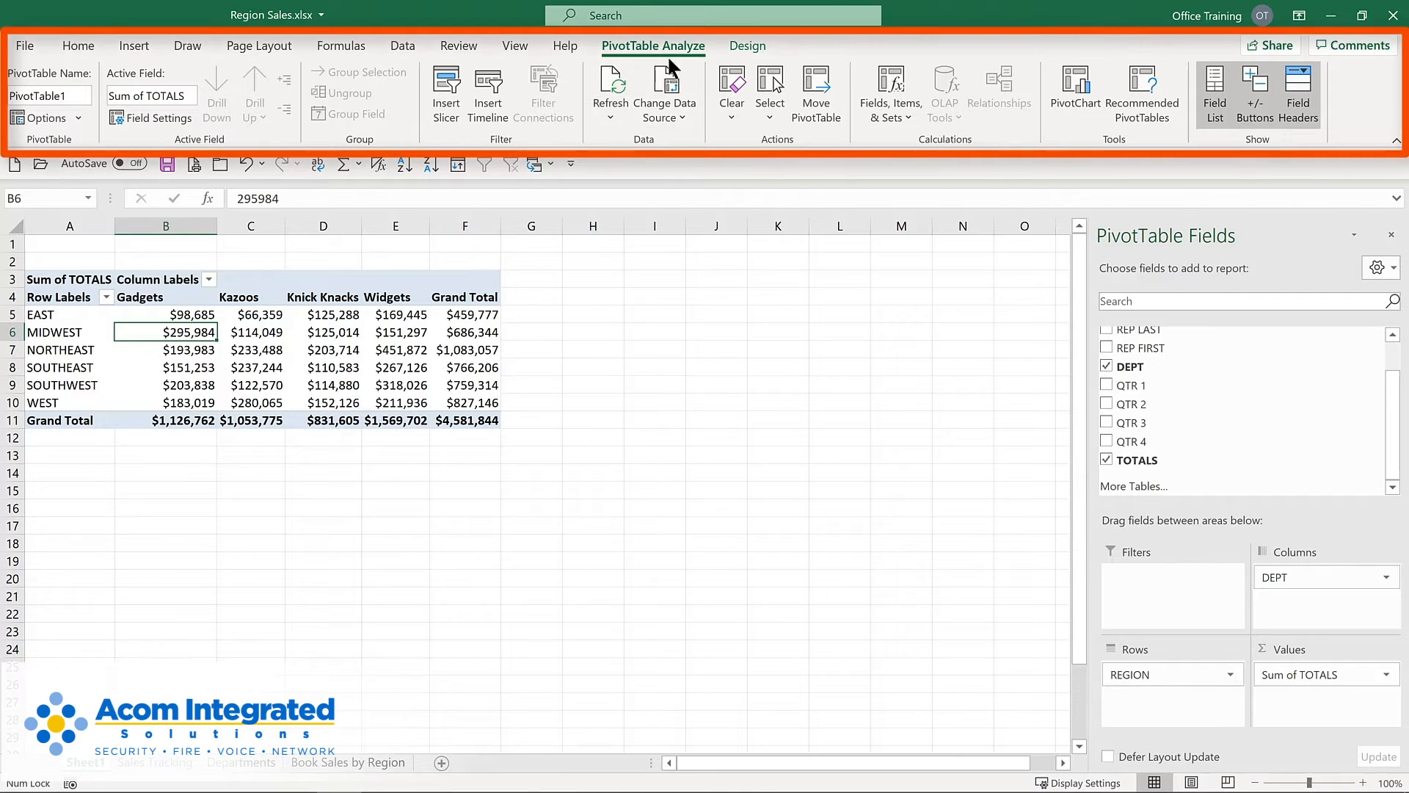
left_click(747, 46)
left_click(650, 45)
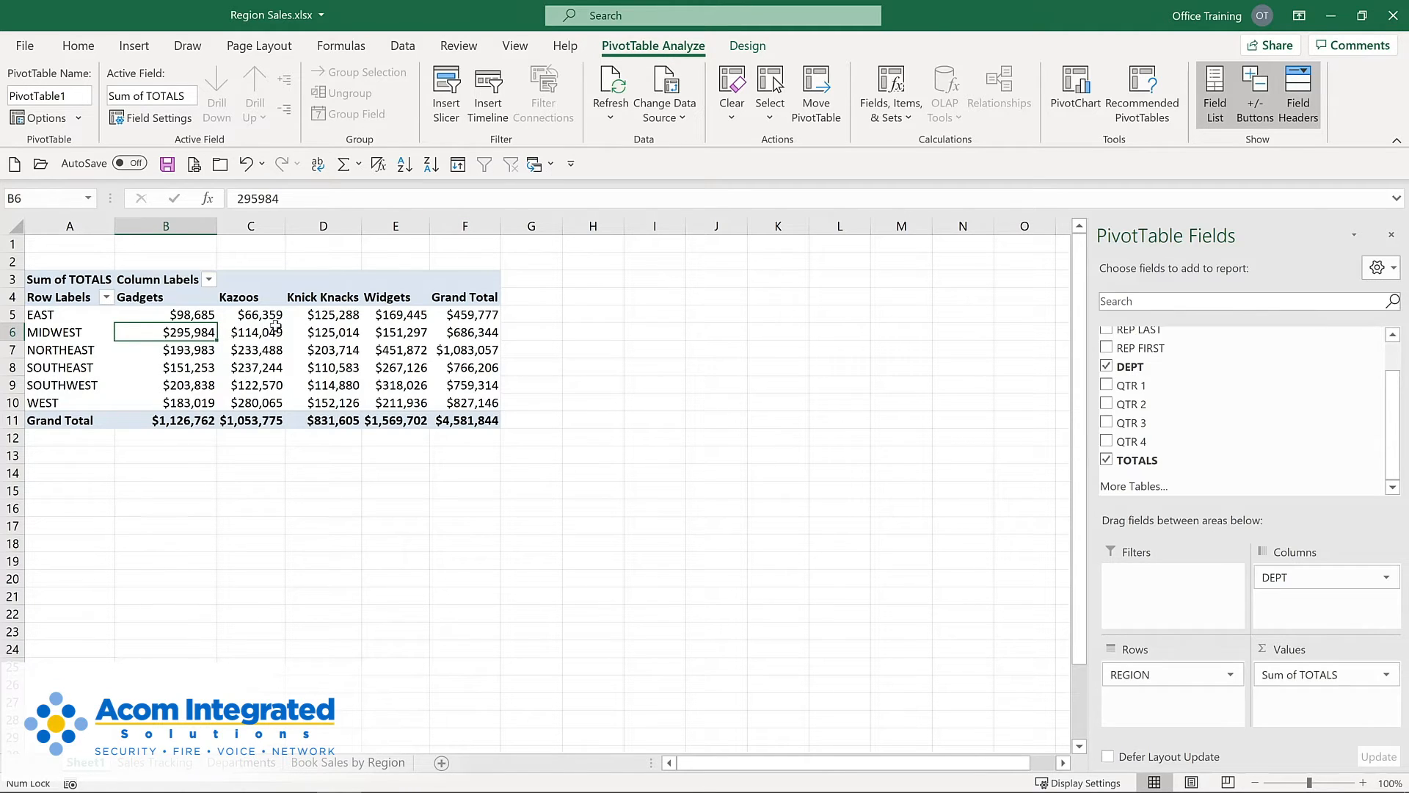
mouse_move(273, 326)
mouse_move(191, 317)
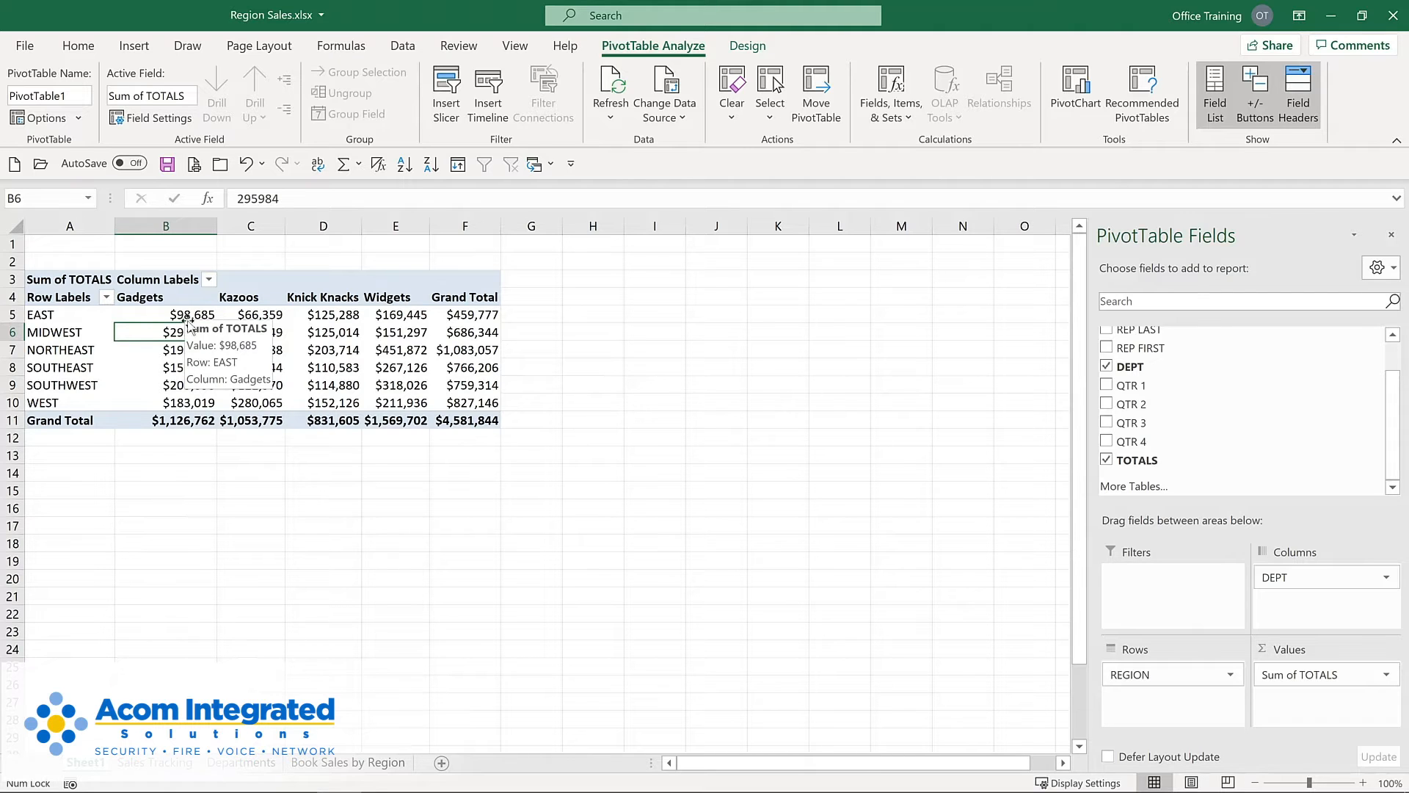
Add the LOCATION field to the PivotTable as a second row level under REGION
scroll(1109, 354, "up", 2)
left_click(1107, 349)
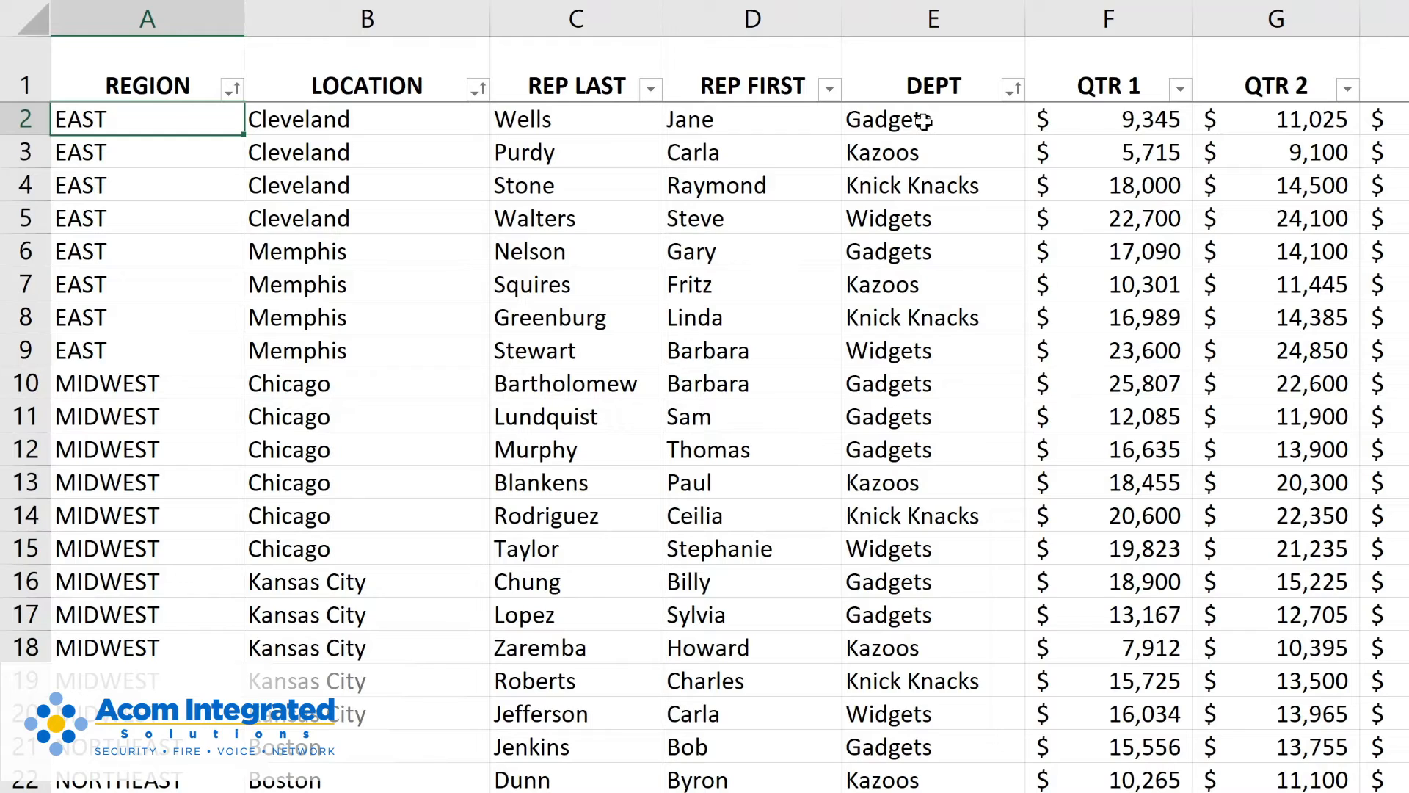
Set the QTR 1 sales in cell F2 of the source data, the first East Cleveland Gadgets record, to 100000
left_click(1121, 119)
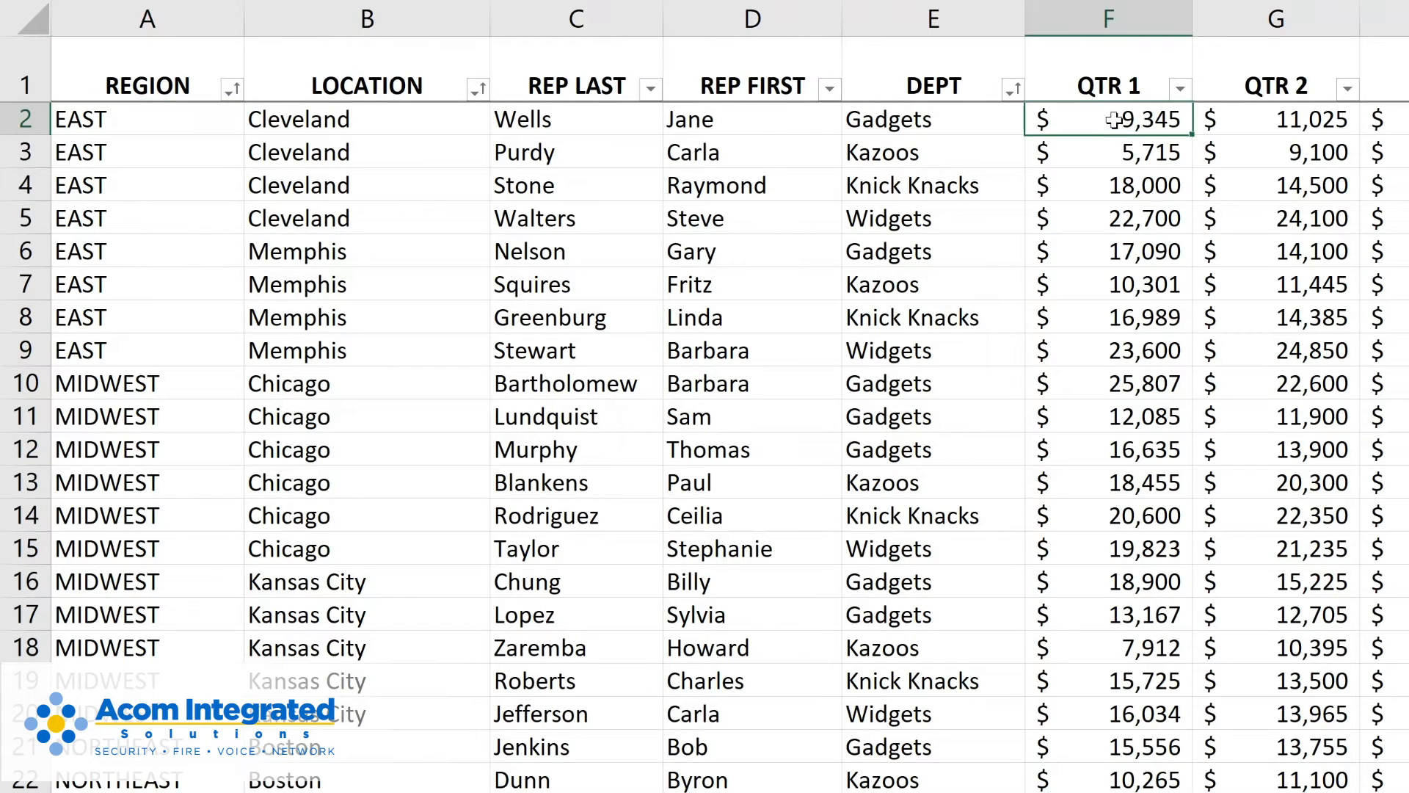
type("100000")
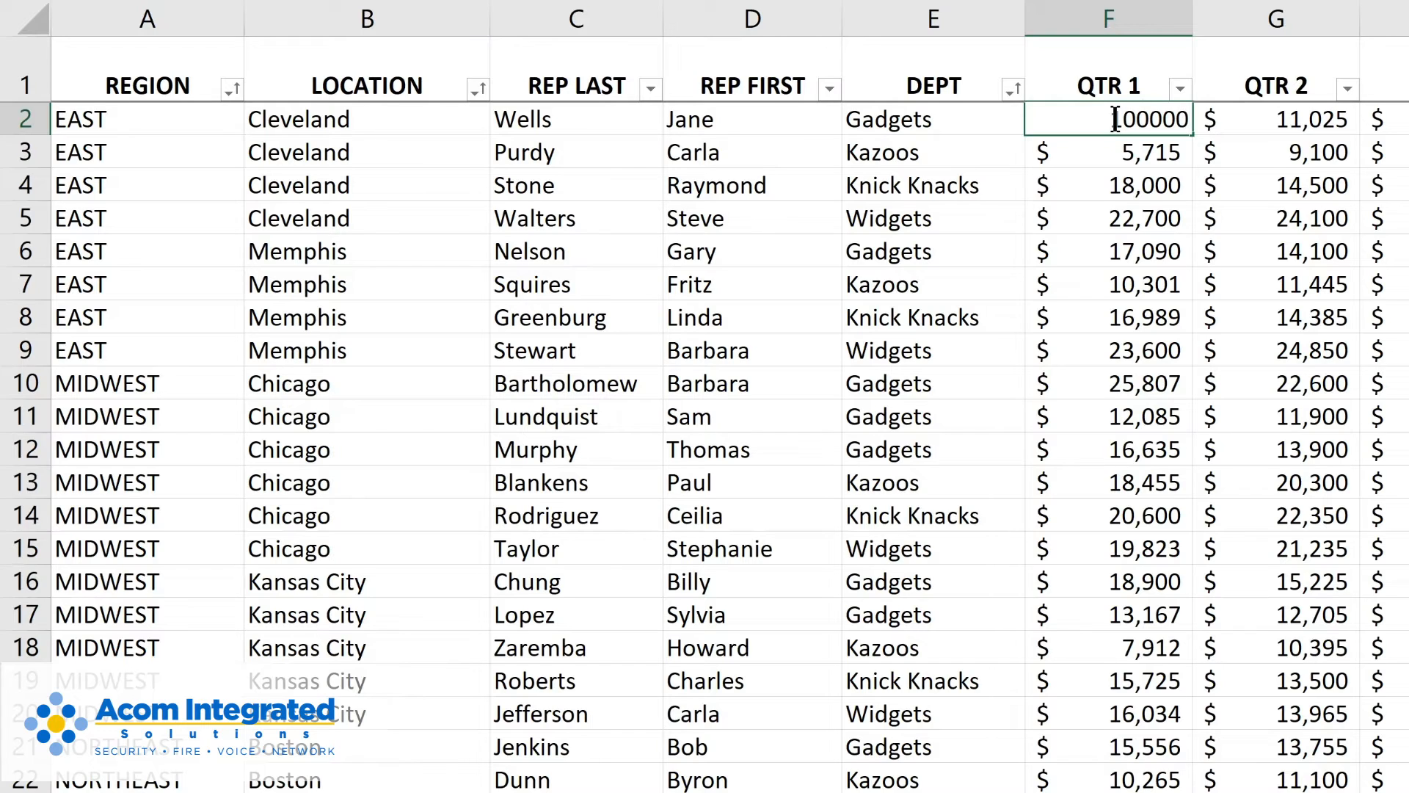
key("Return")
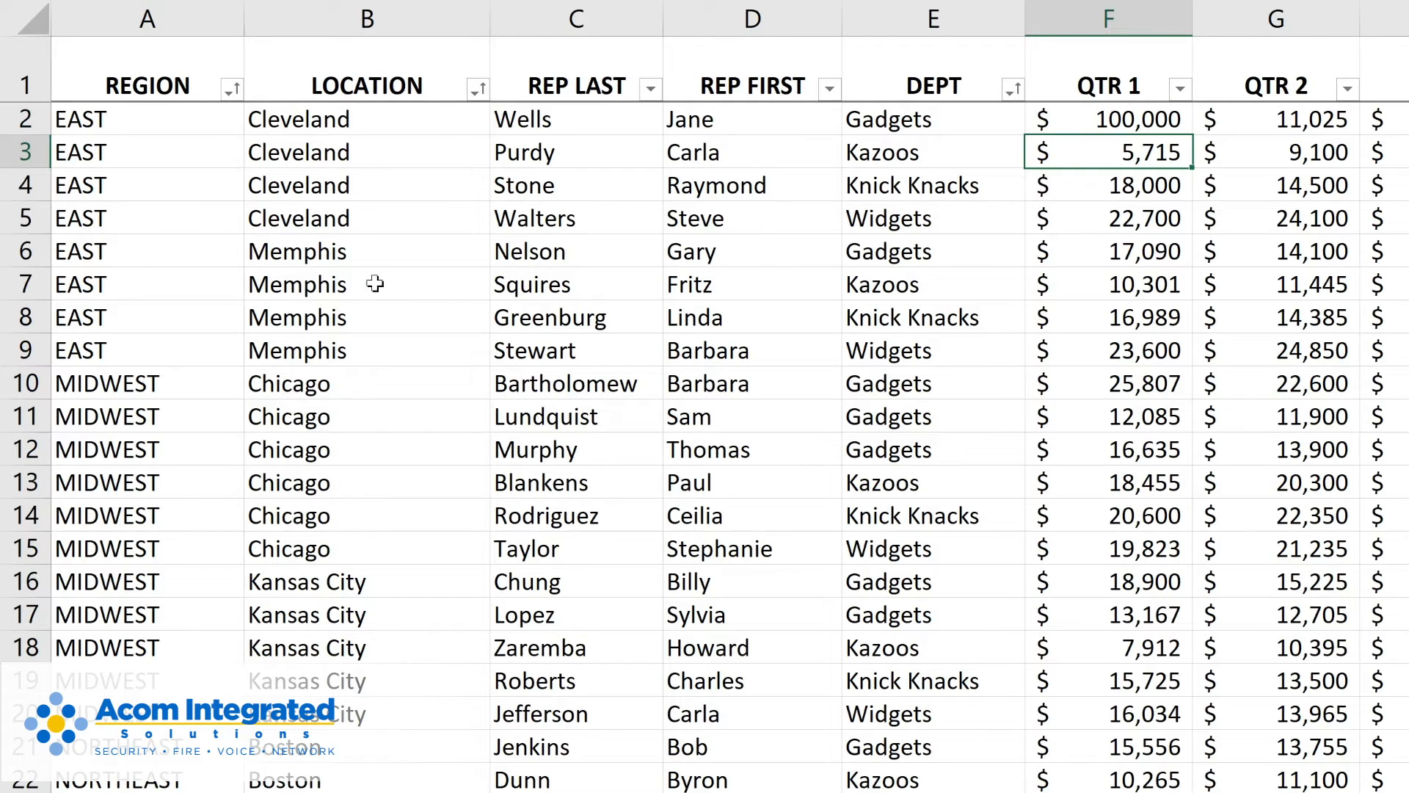
Change the LOCATION in cell B6 of the source data to Cleveland
left_click(323, 251)
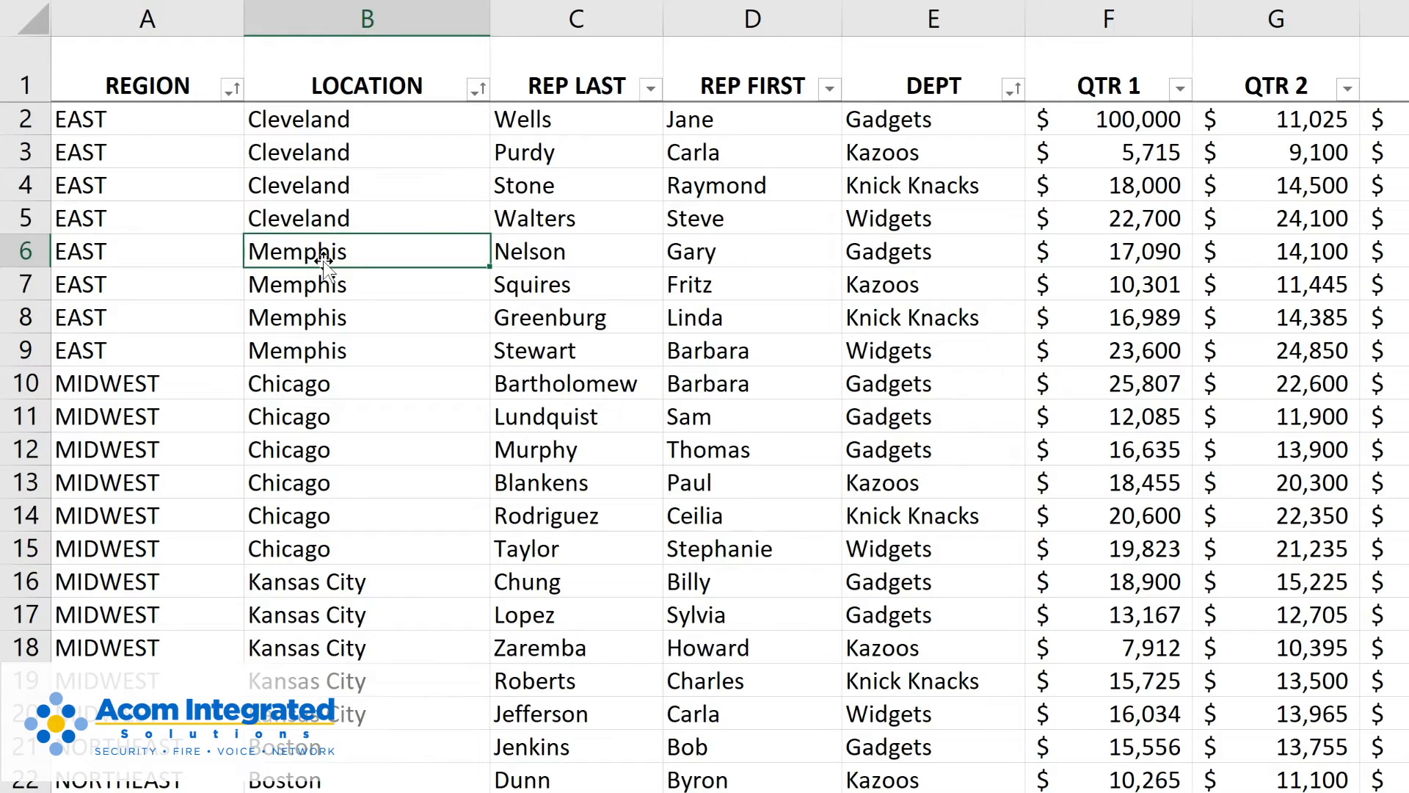
type("C")
key("BackSpace")
type("Cl")
key("Return")
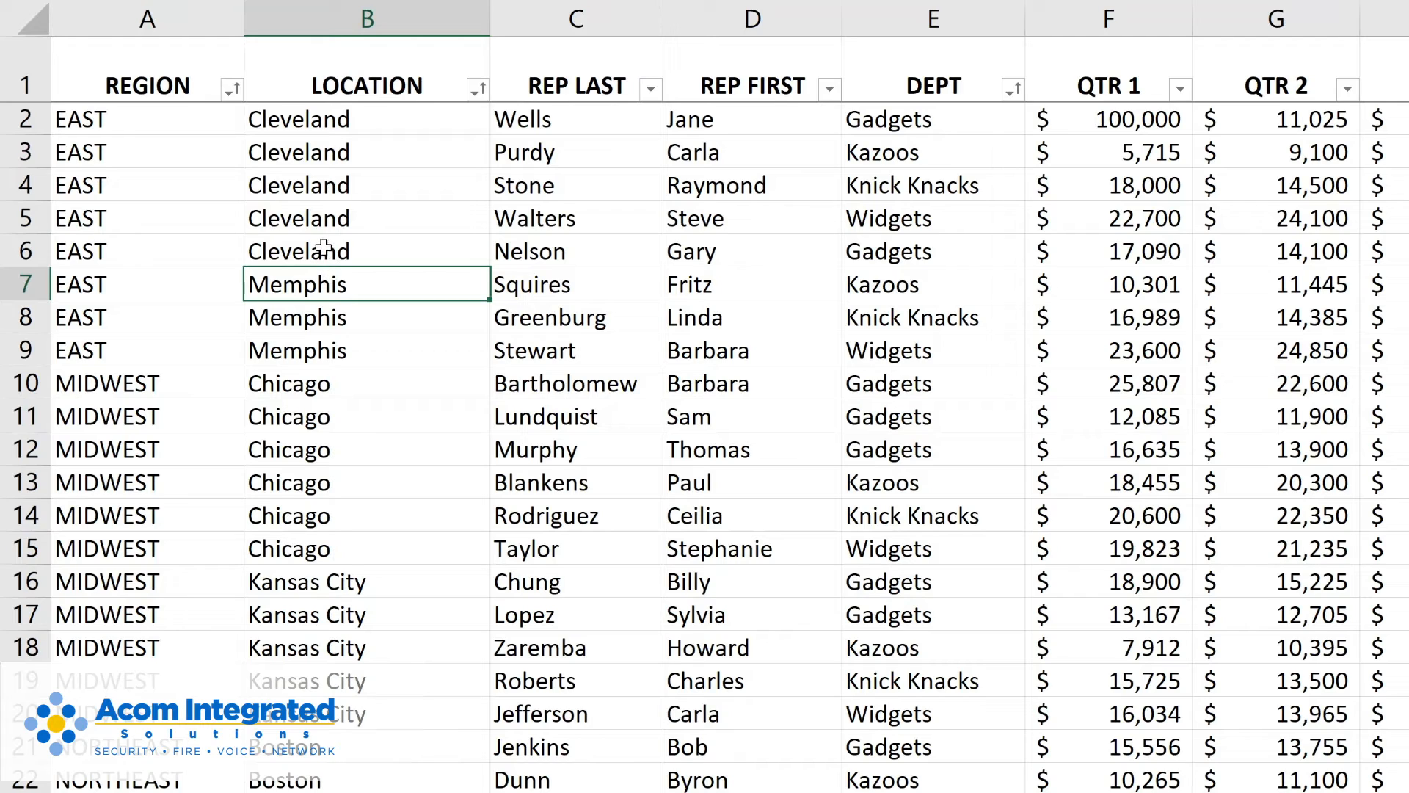
Return to the PivotTable sheet and run Refresh All to bring in the edited source data
left_click(924, 255)
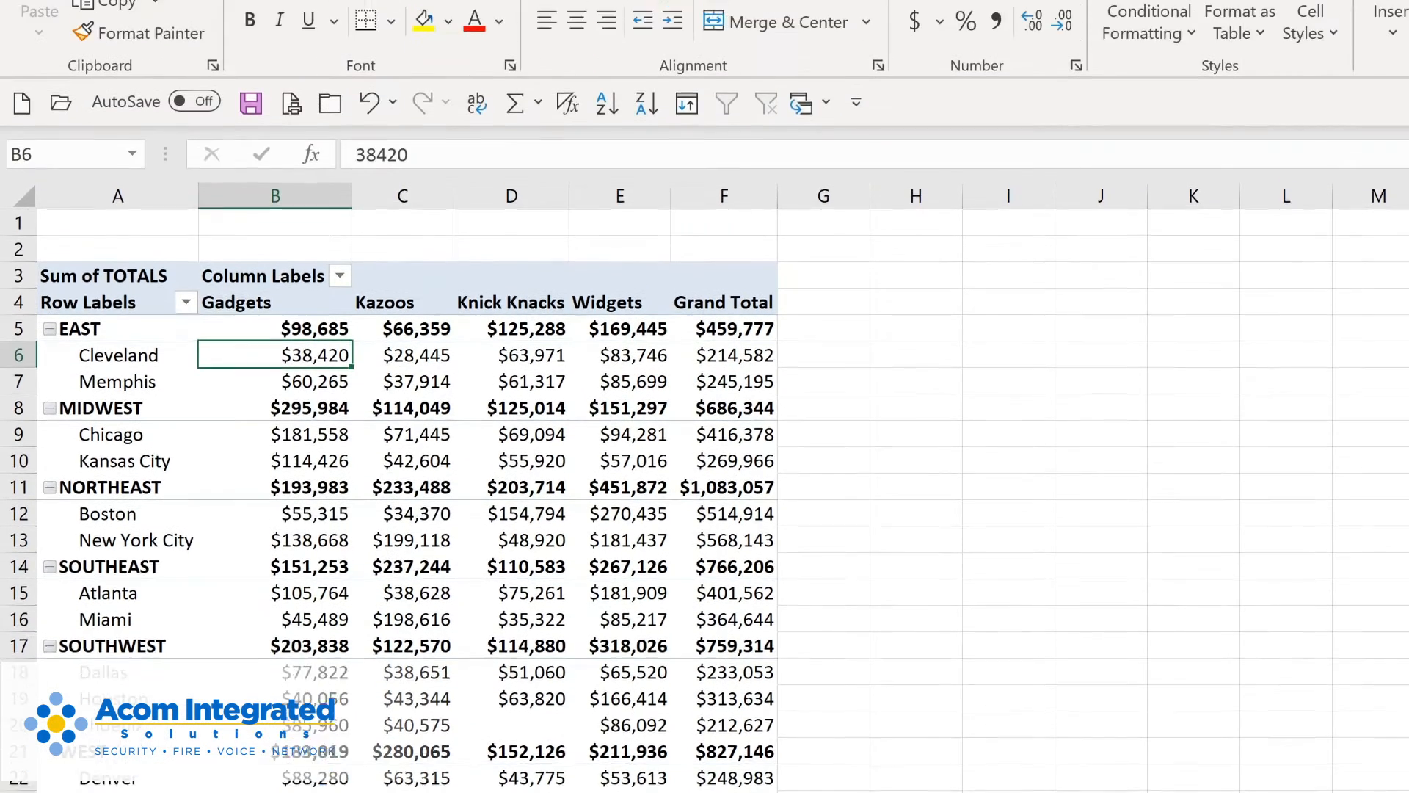
left_click(980, 36)
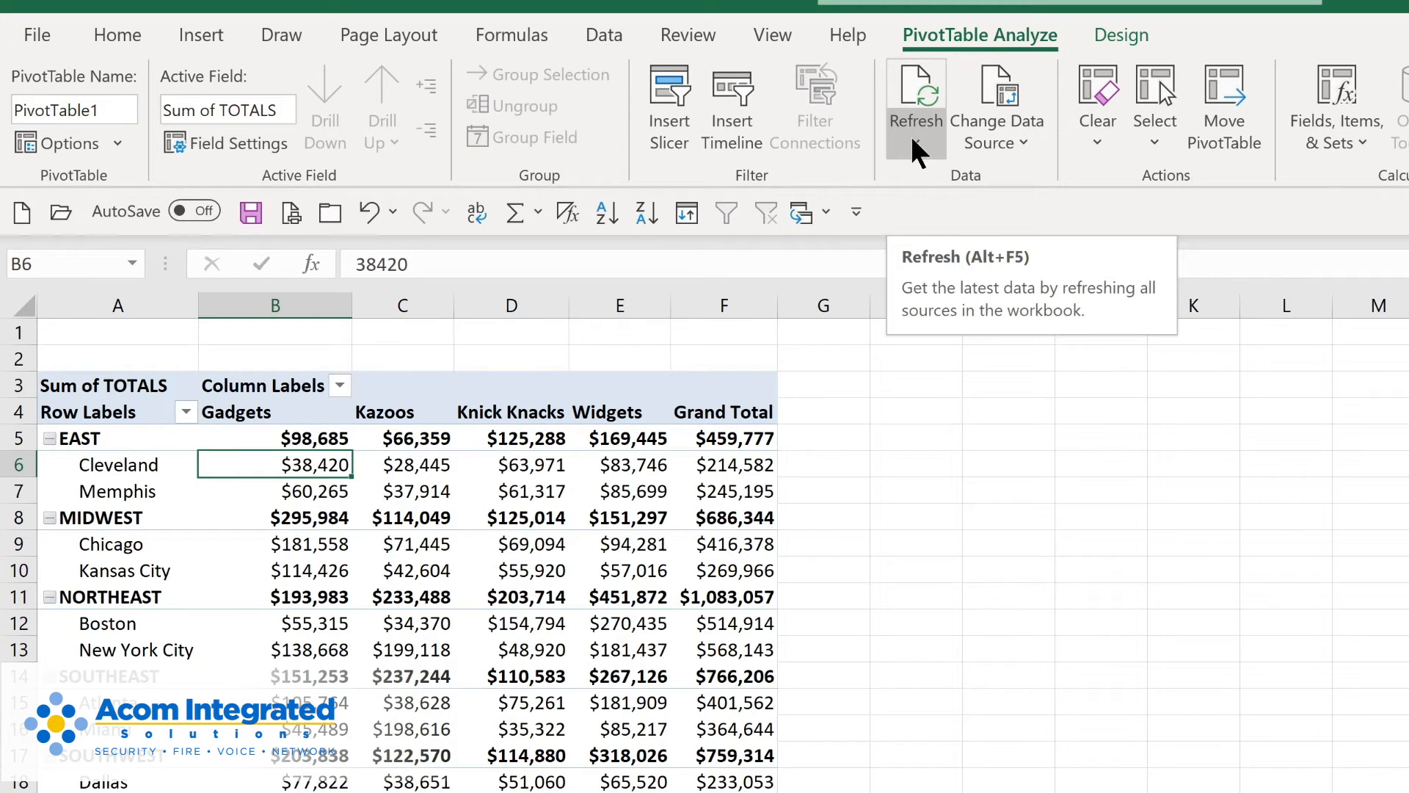
key("alt+F5")
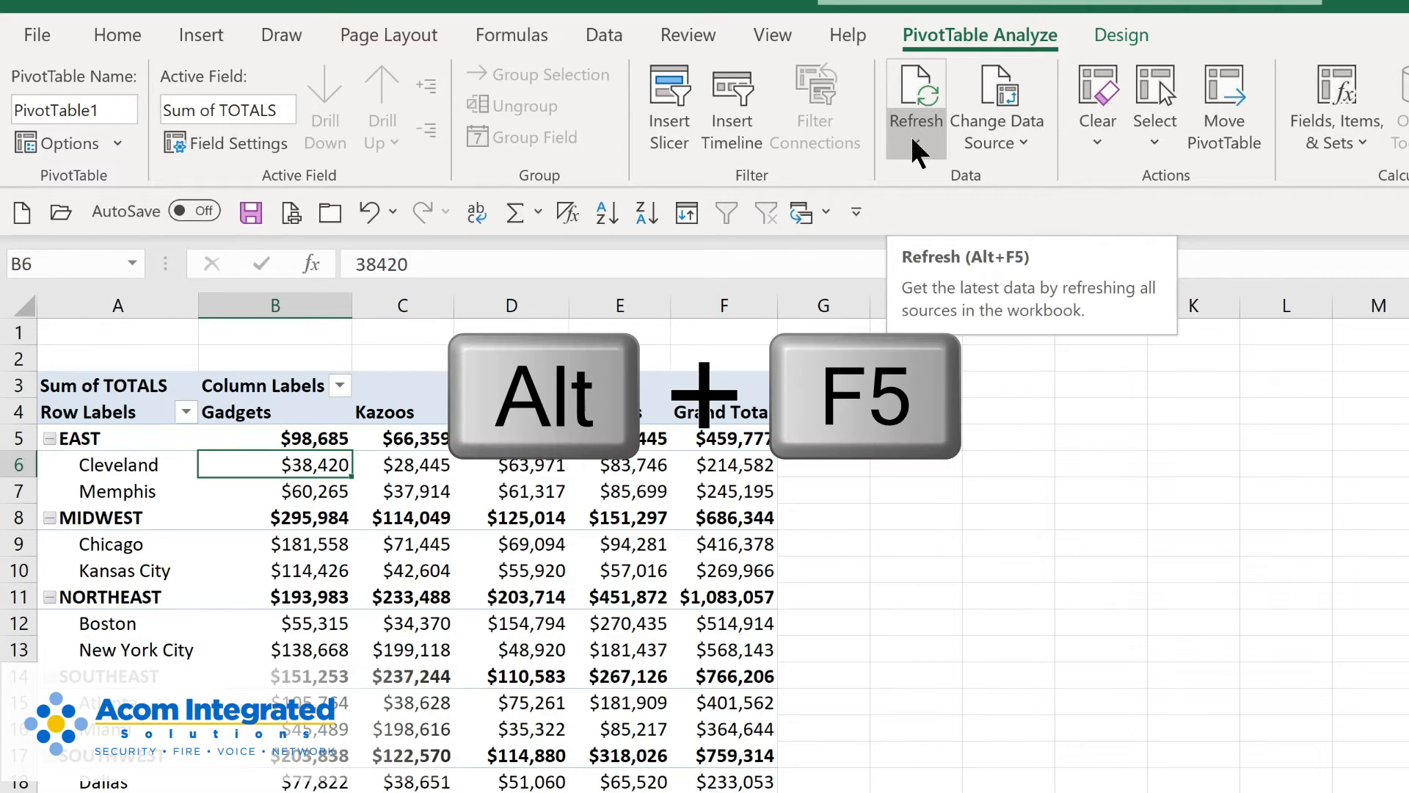
left_click(915, 142)
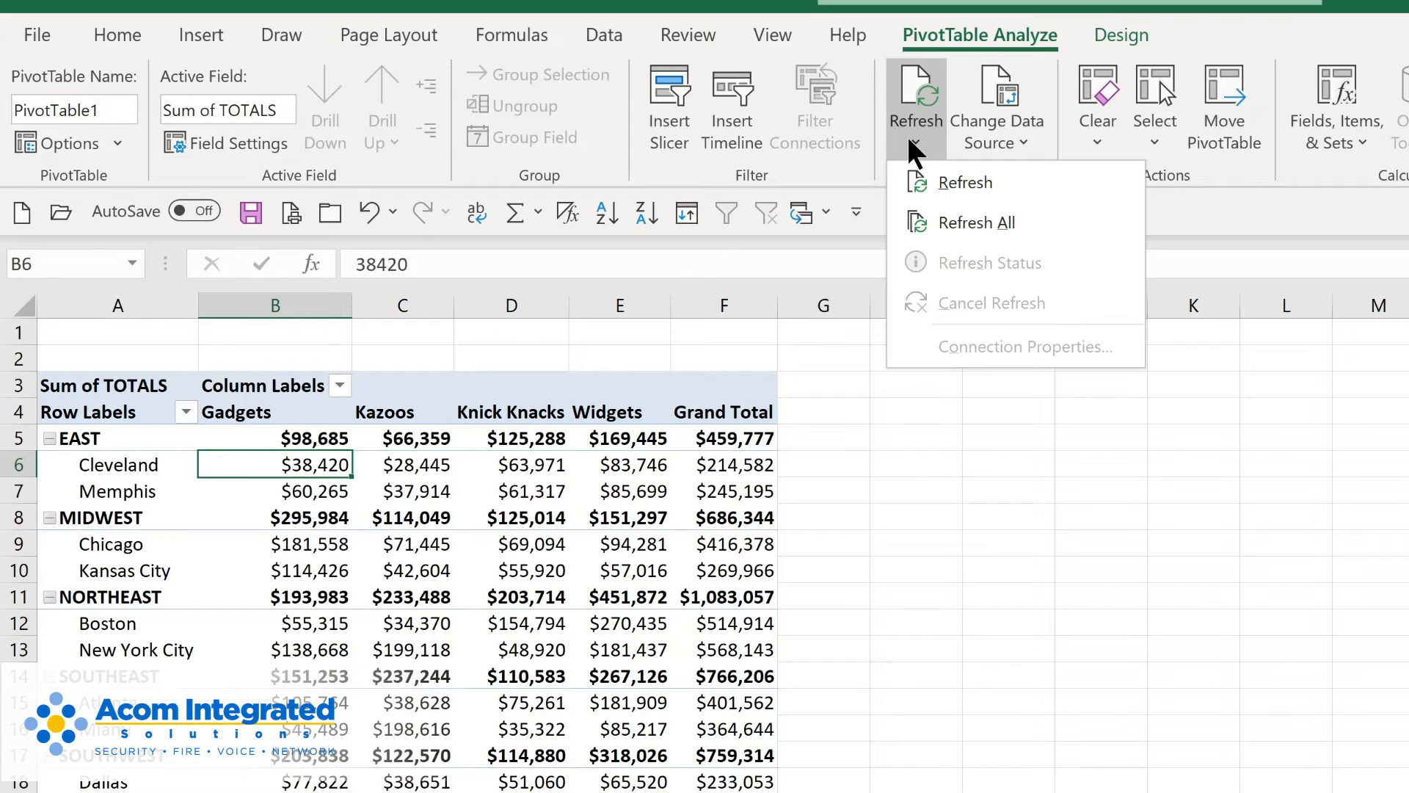
left_click(956, 223)
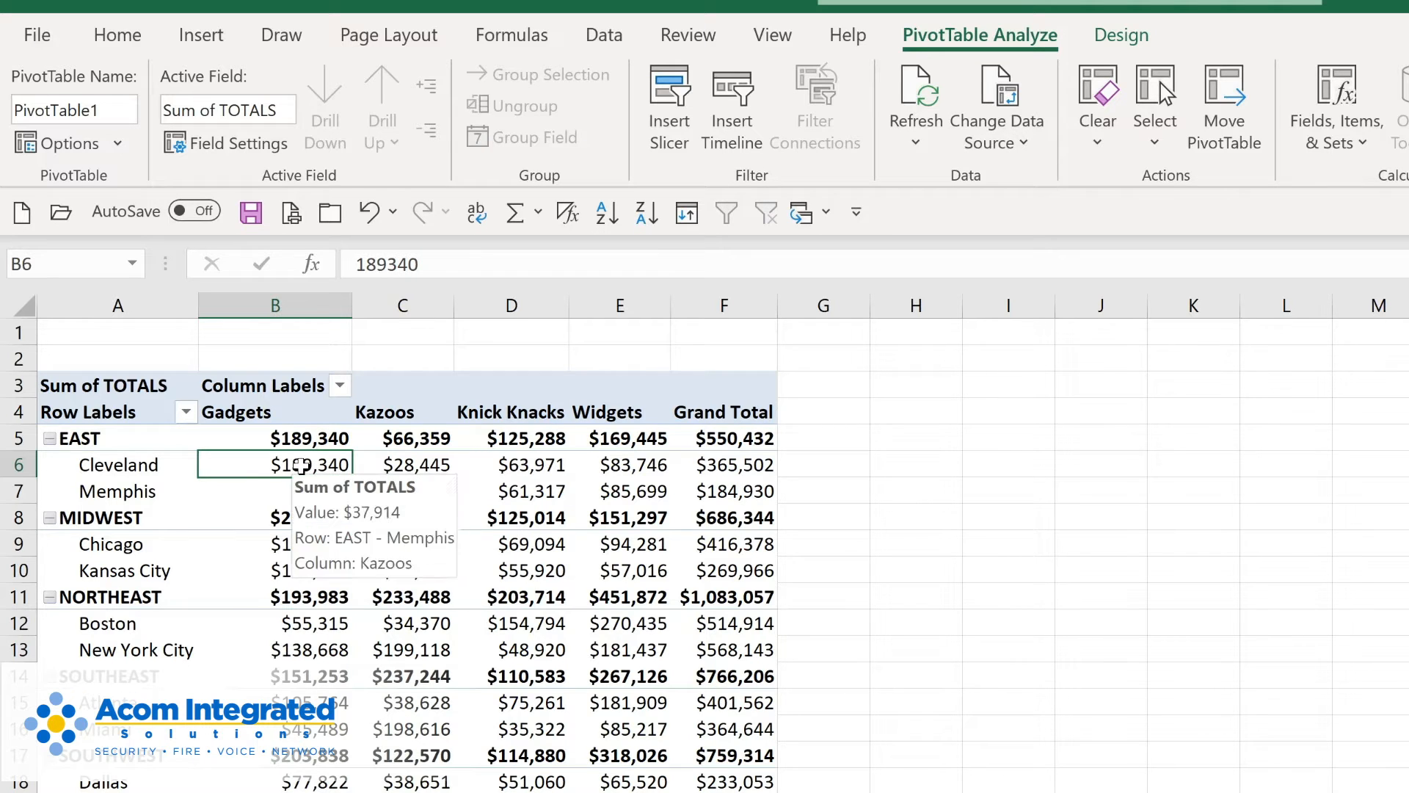
Check the PivotTable's source data range and keep it at 'Sales Tracking'!$A$1:$J$77
mouse_move(284, 562)
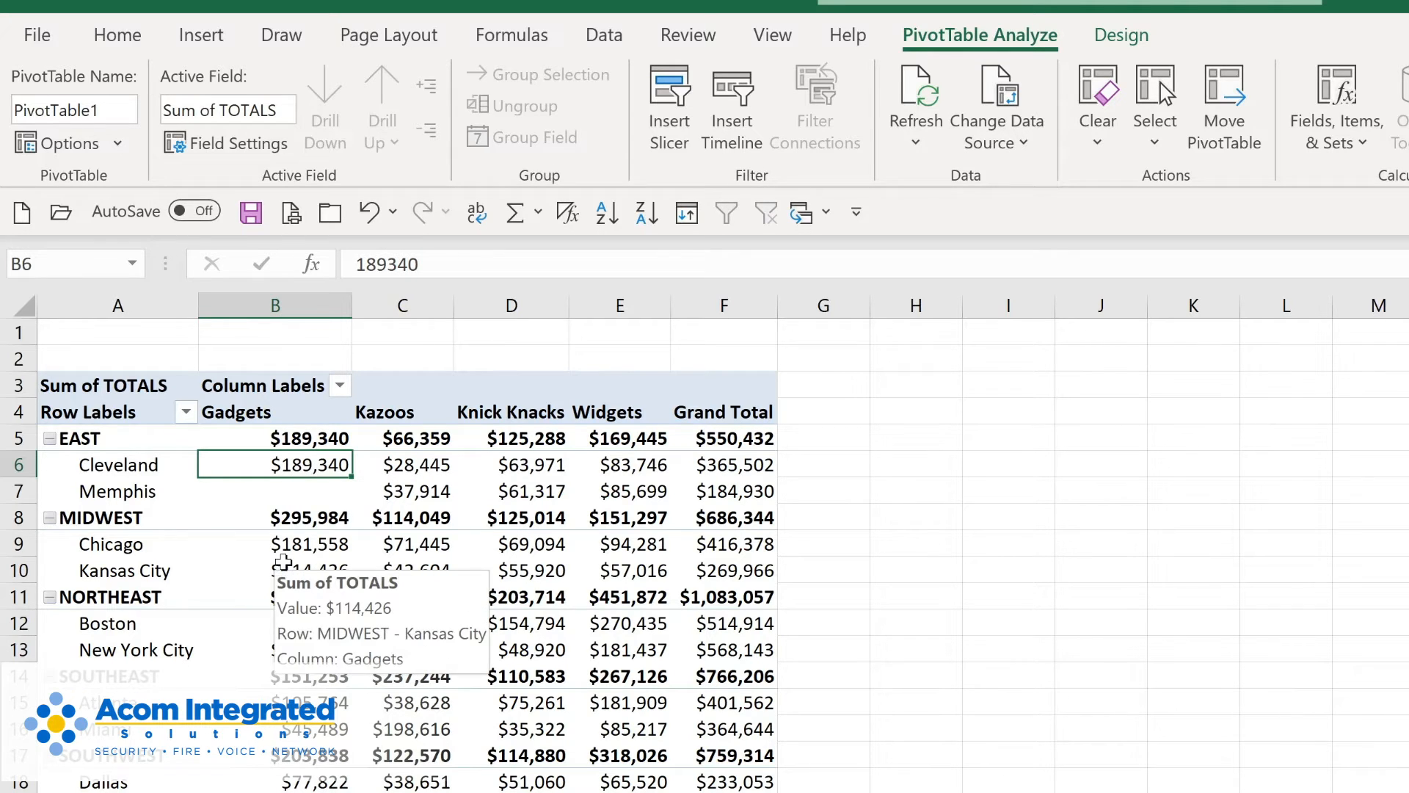
mouse_move(296, 492)
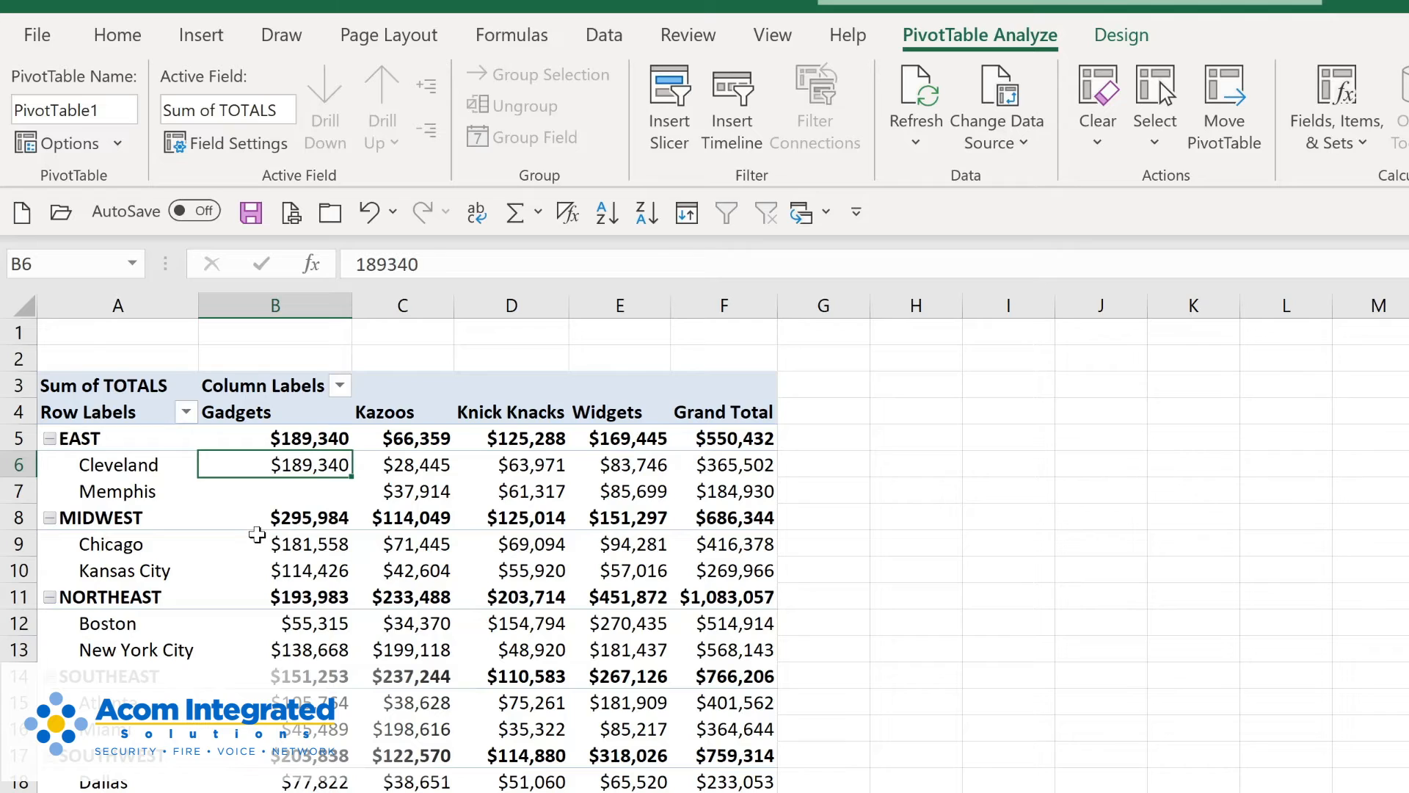
mouse_move(295, 512)
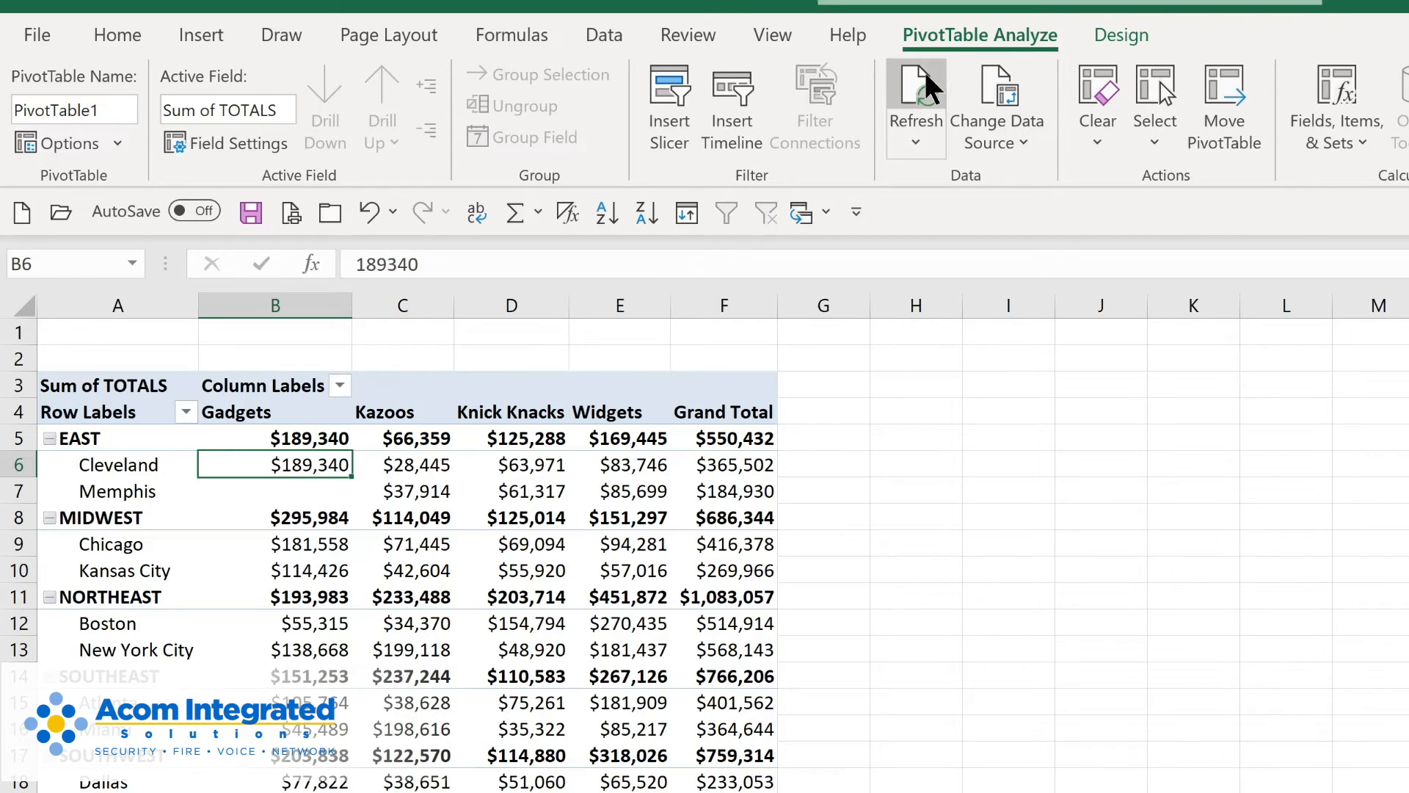
left_click(1011, 143)
left_click(1007, 180)
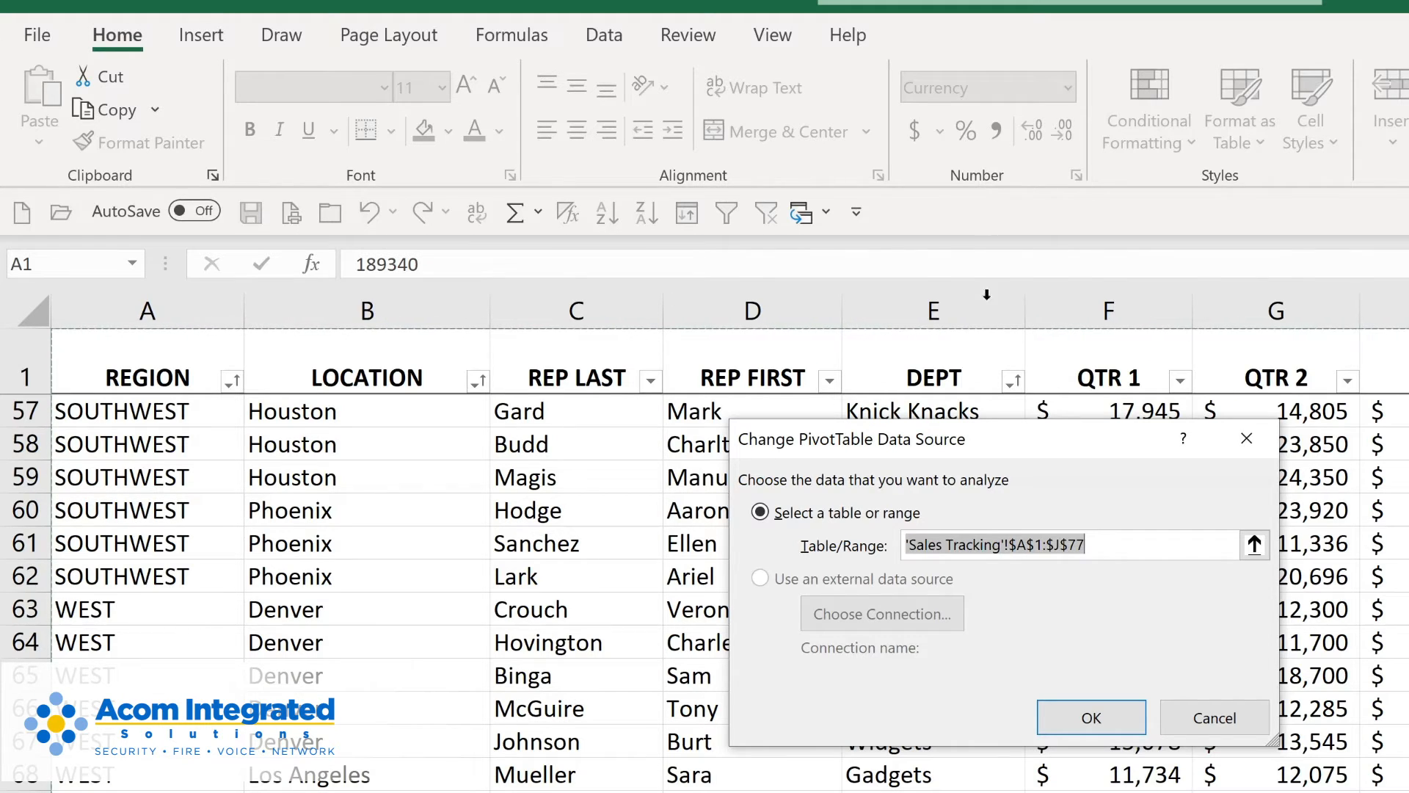
left_click(1107, 716)
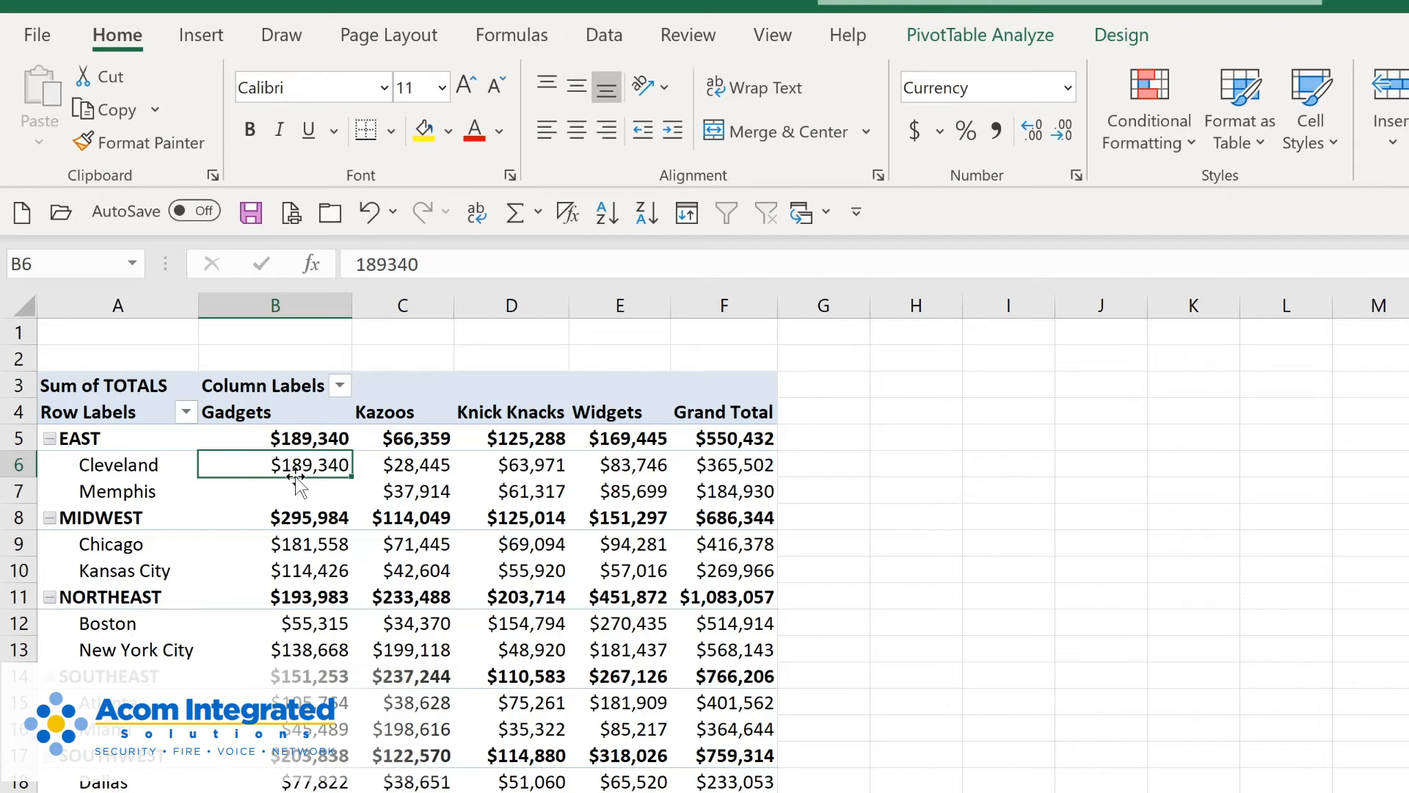
Drill down into the source records behind the Chicago Gadgets total in cell B9
double_click(296, 547)
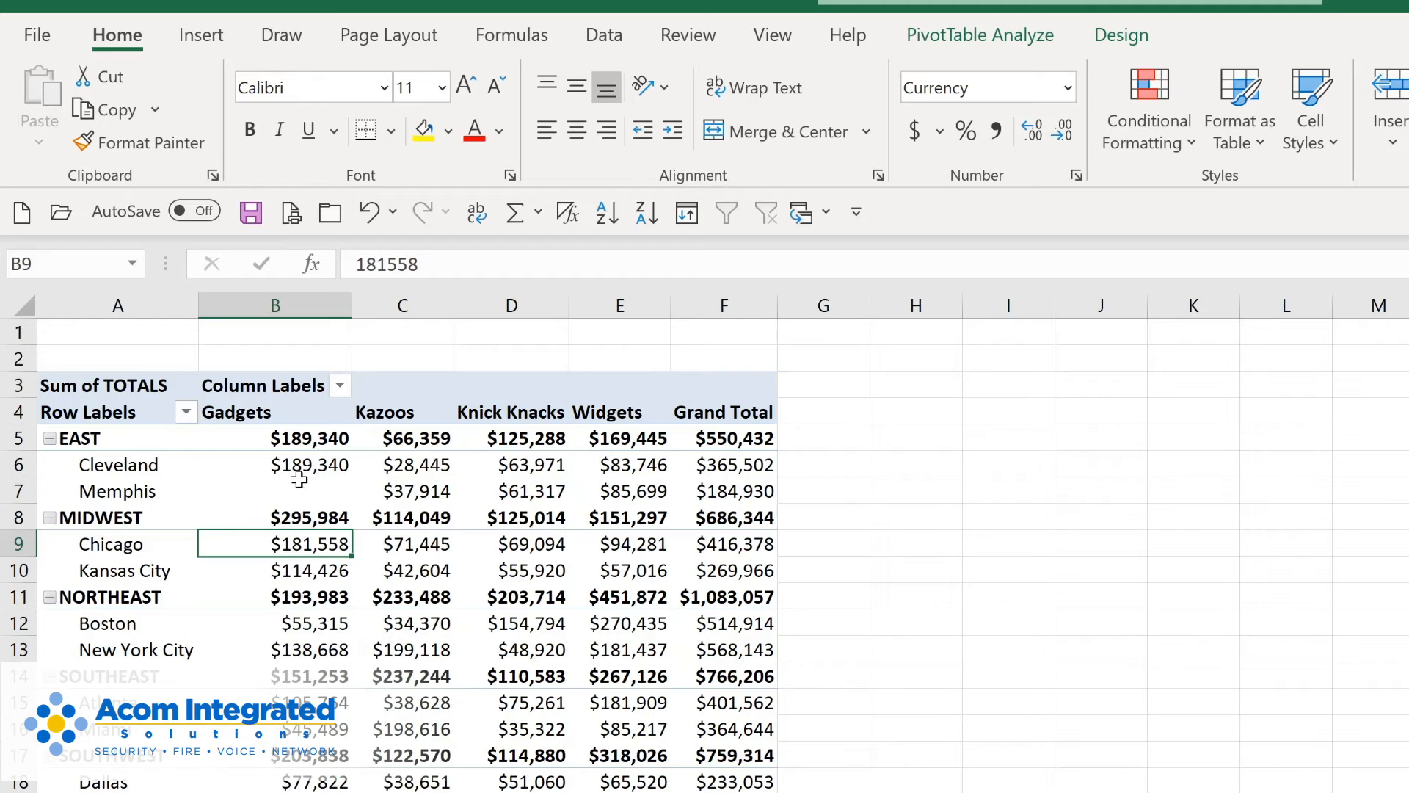
mouse_move(298, 480)
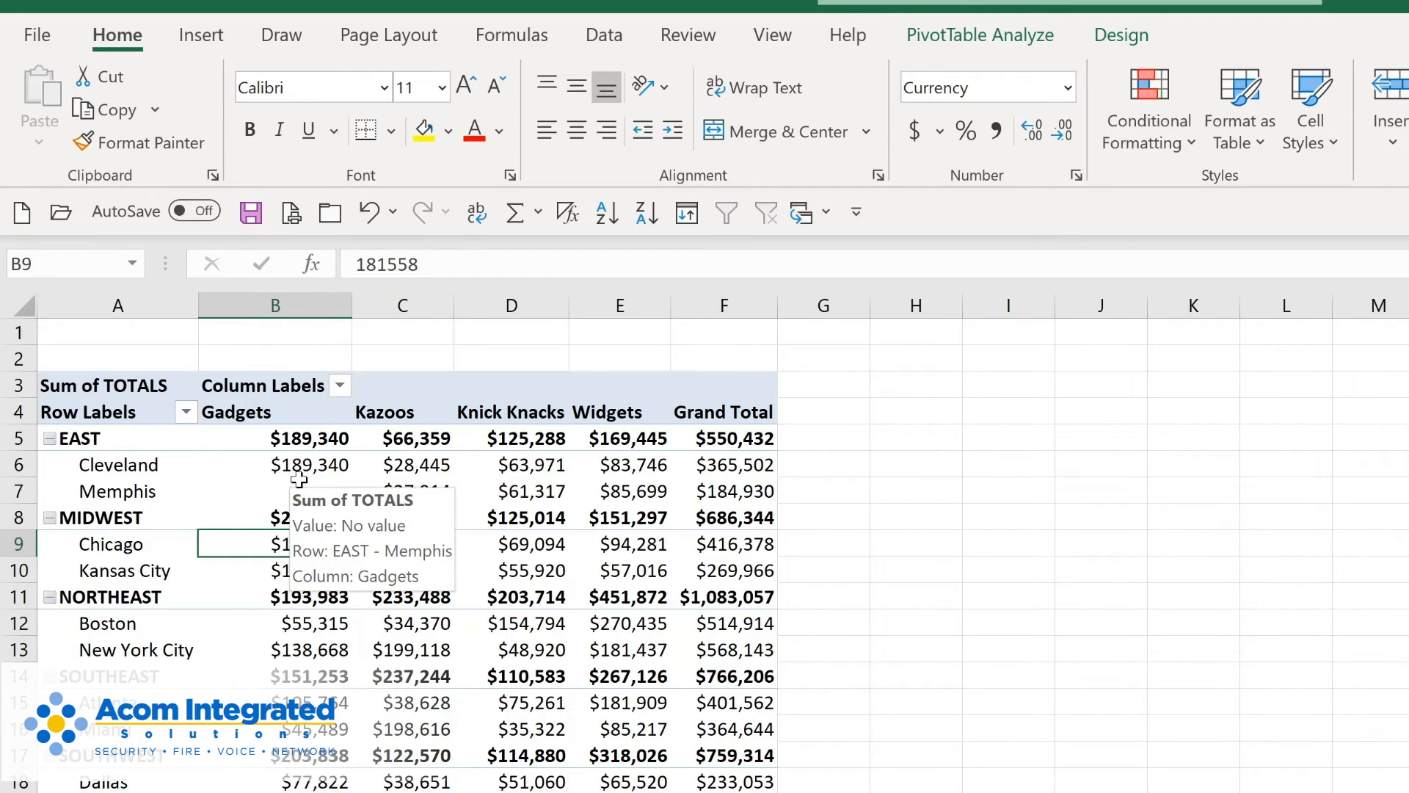
Collapse the EAST region to hide its location rows in the PivotTable
mouse_move(114, 470)
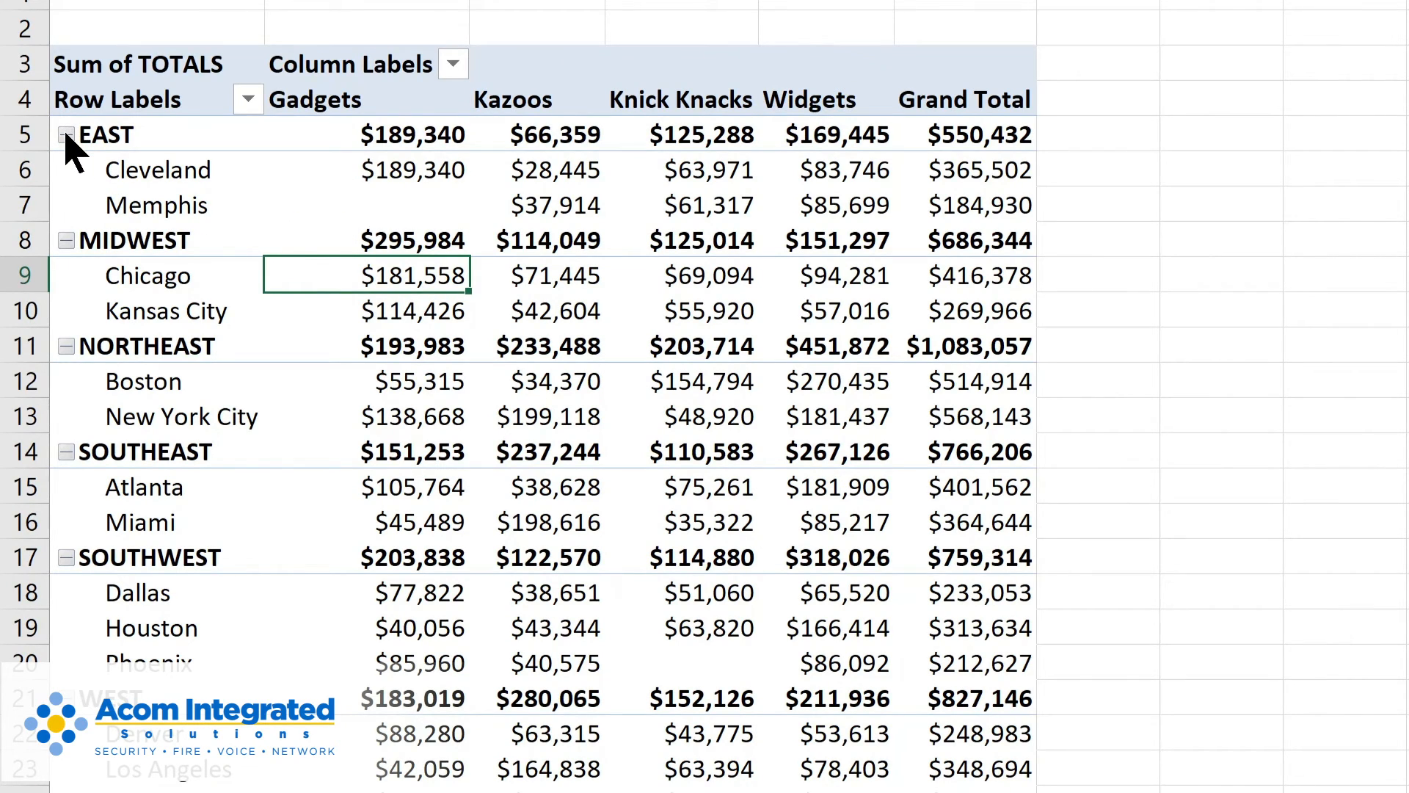
left_click(66, 135)
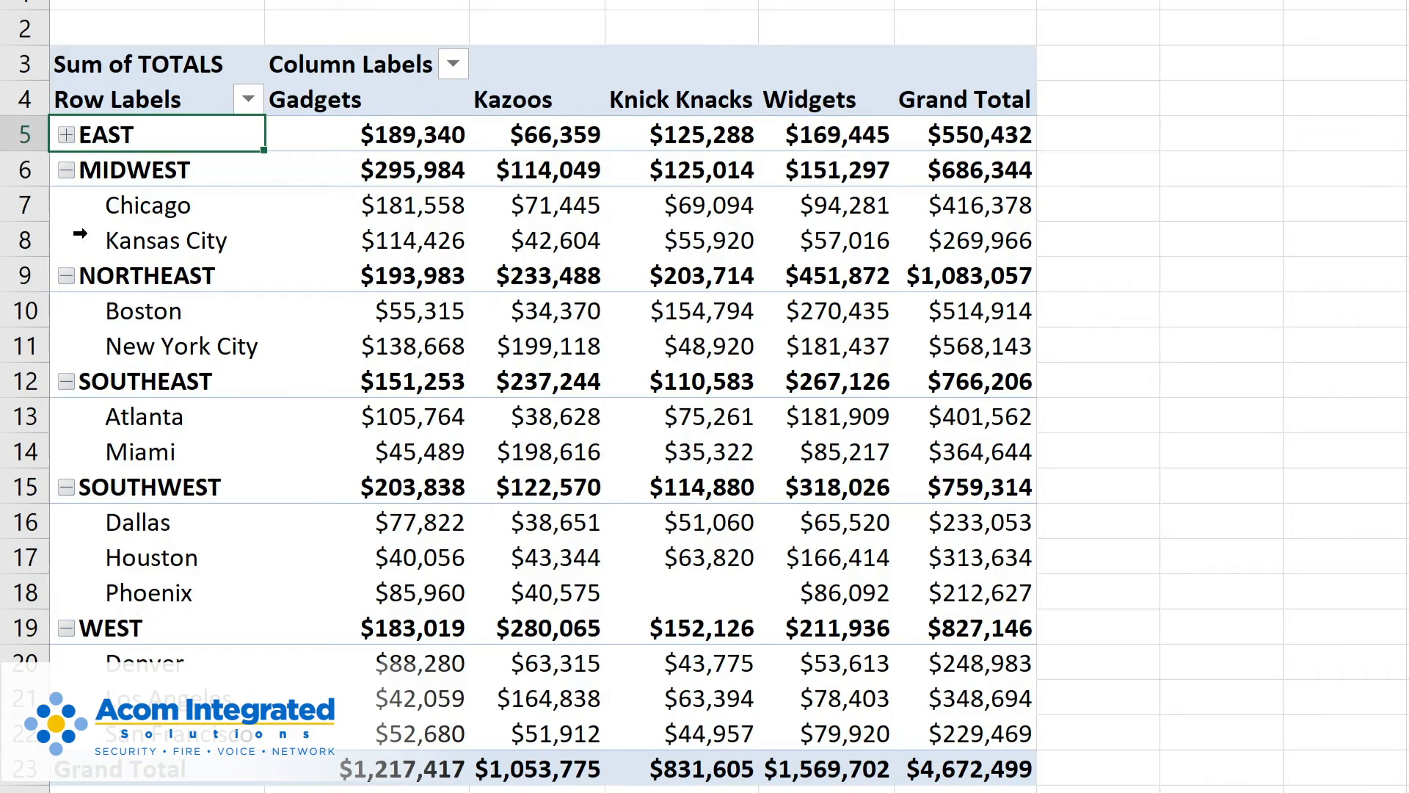
Expand the EAST region, and collapse the entire REGION field to hide all location rows
left_click(66, 134)
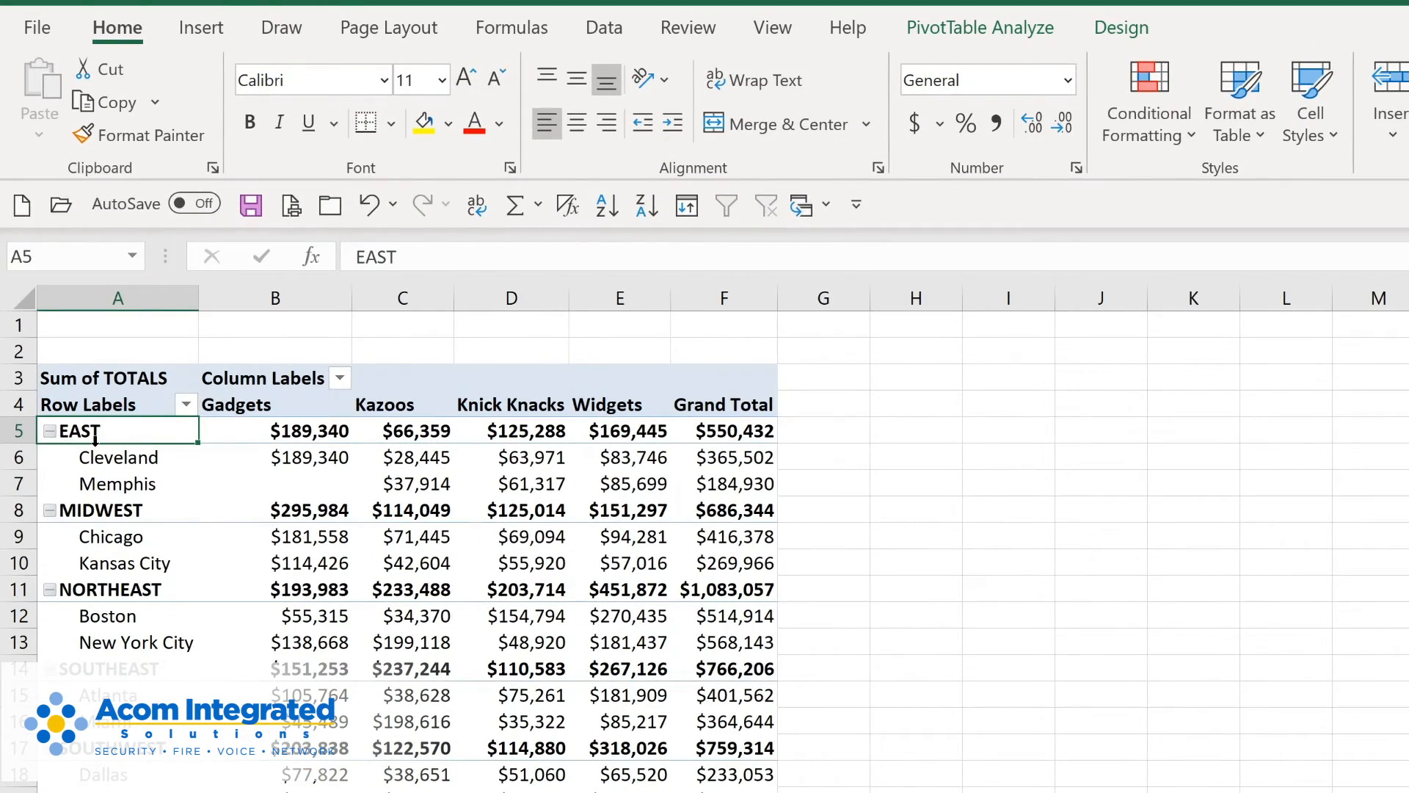
left_click(949, 33)
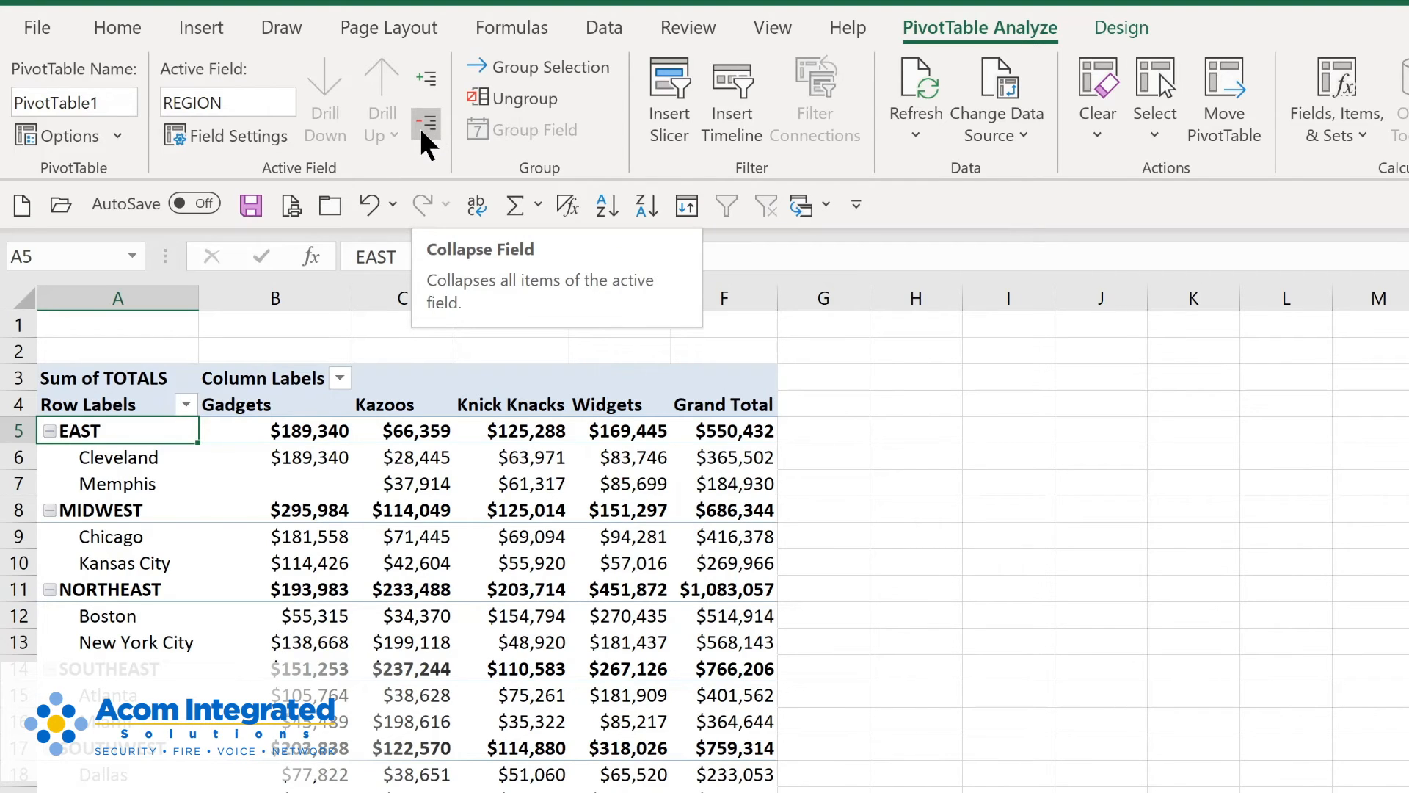
left_click(425, 142)
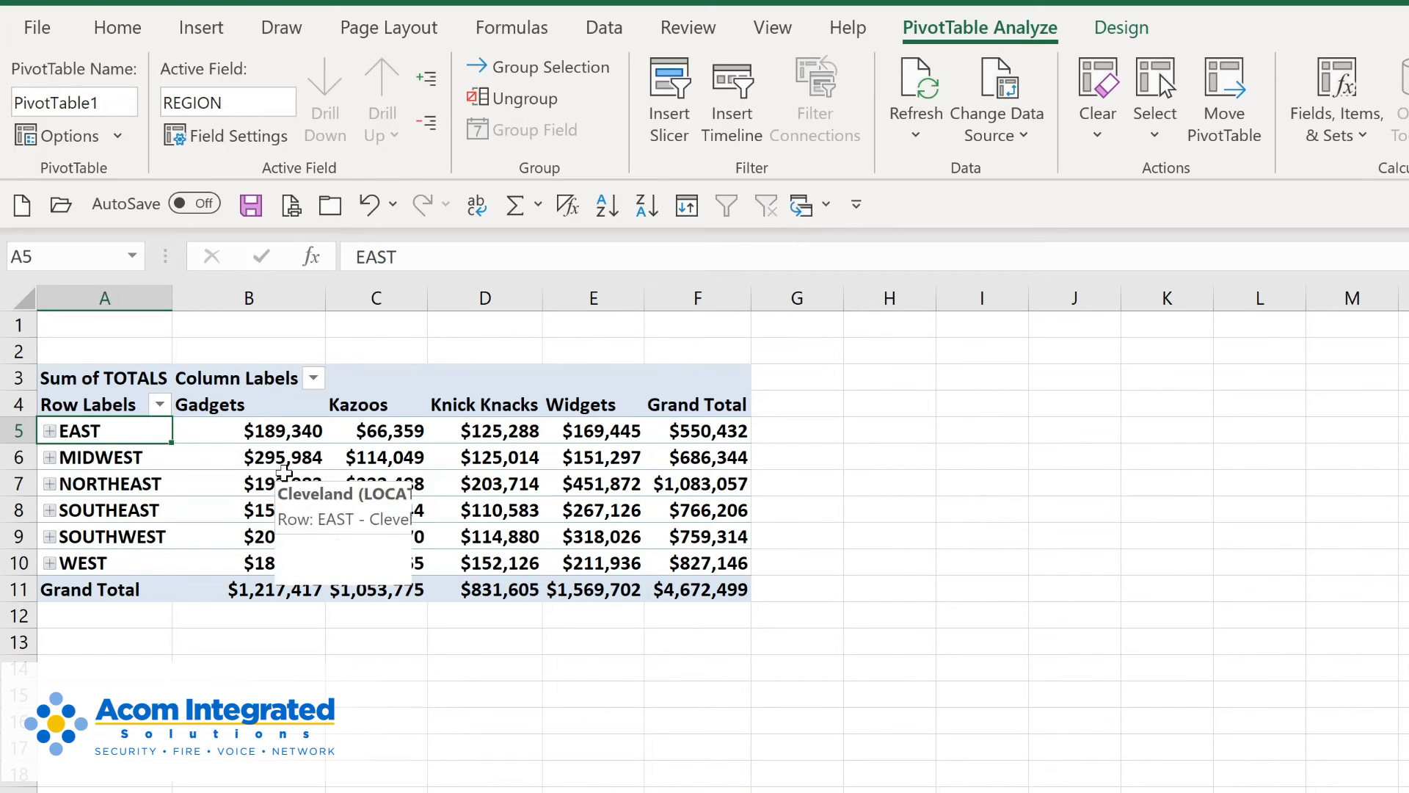
Expand the entire REGION field to show the location rows of every region
mouse_move(266, 461)
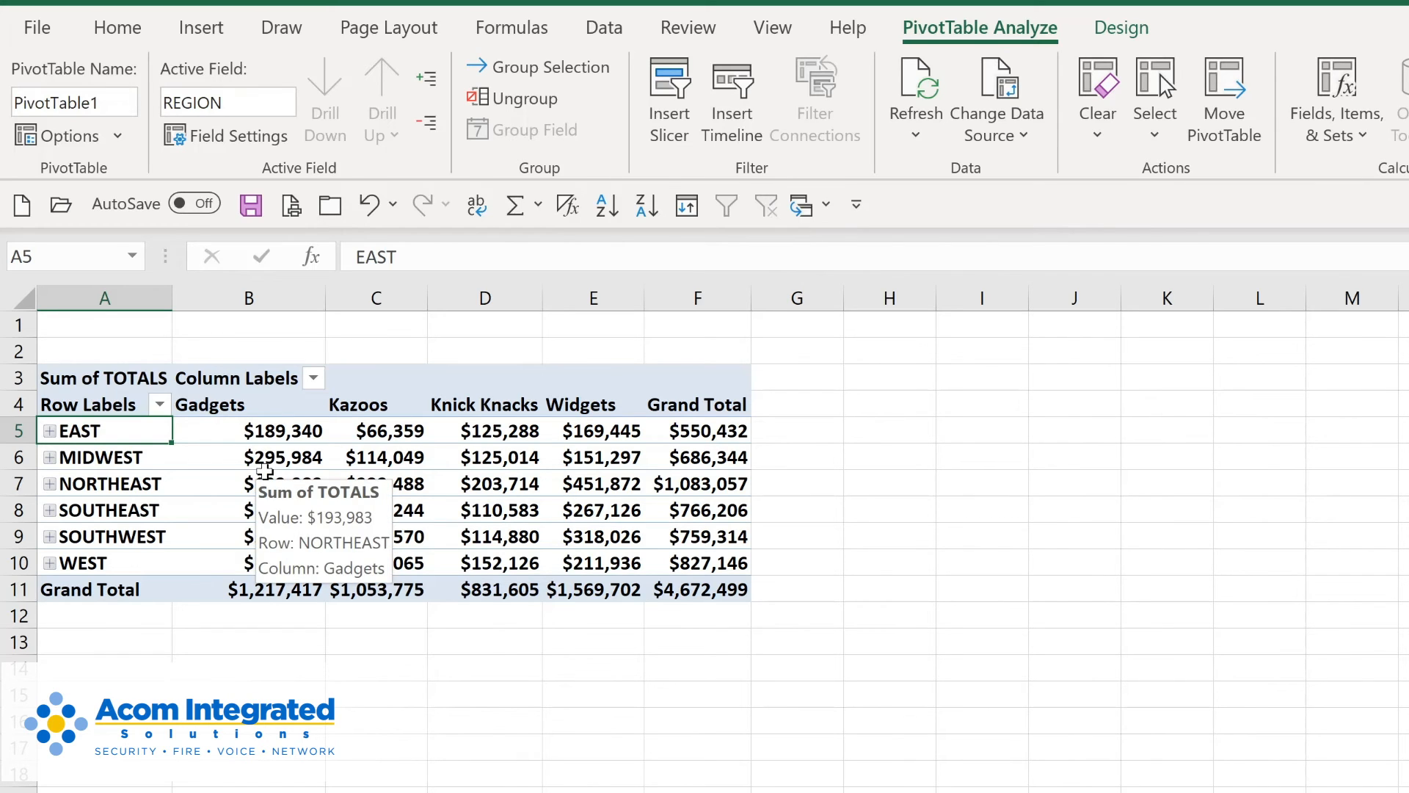
left_click(427, 76)
mouse_move(340, 463)
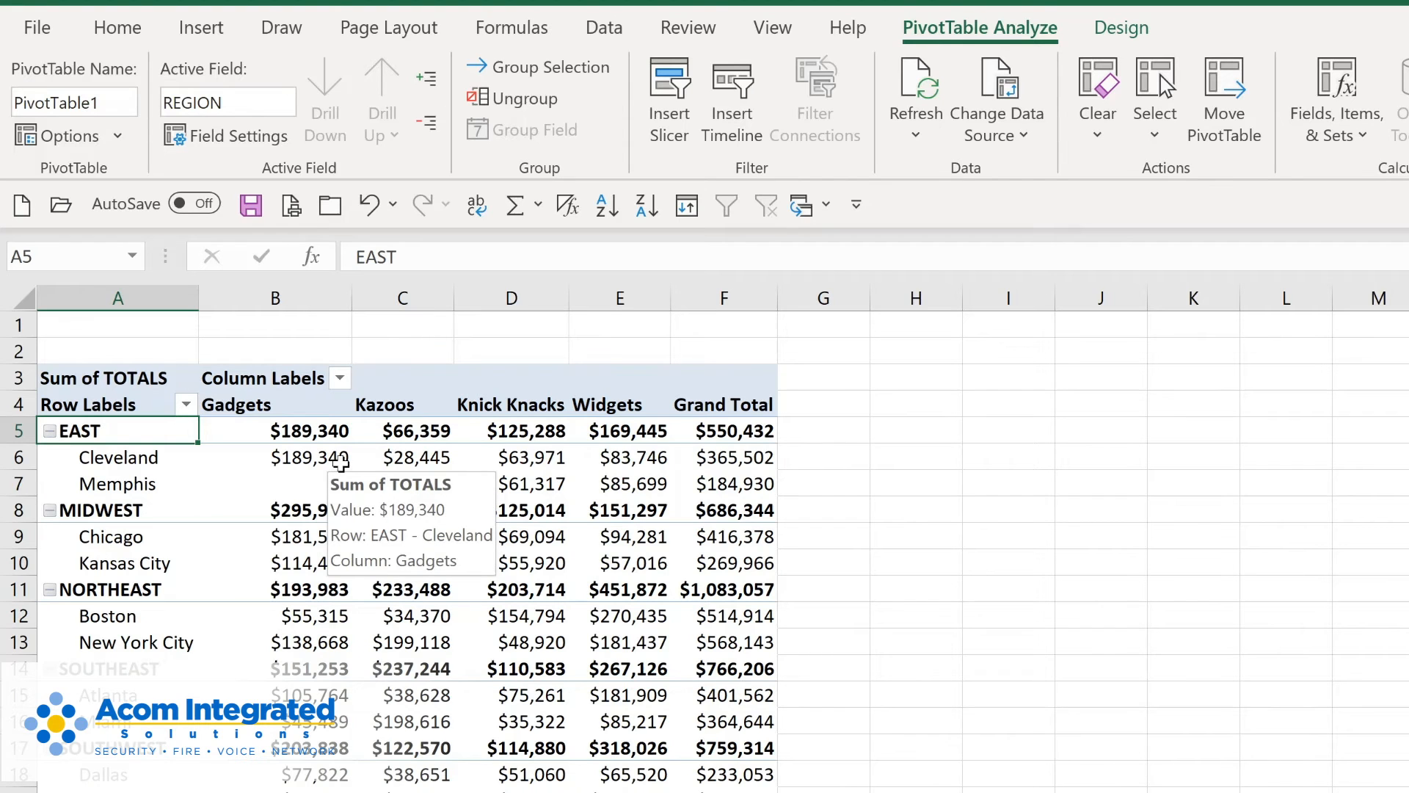
Apply the blue PivotTable style from the first row of the Medium group and show all subtotals at the bottom of each group
left_click(1131, 30)
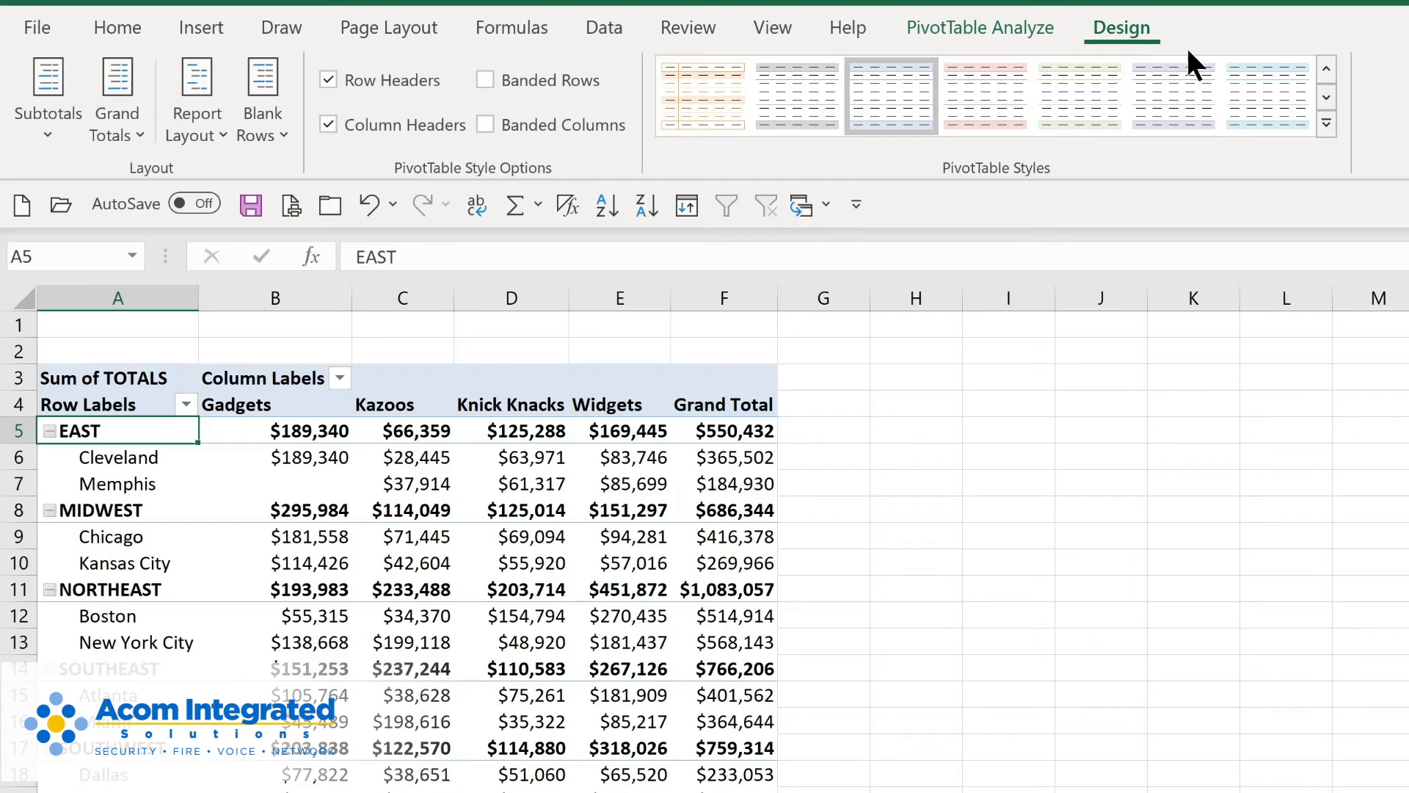
left_click(1327, 121)
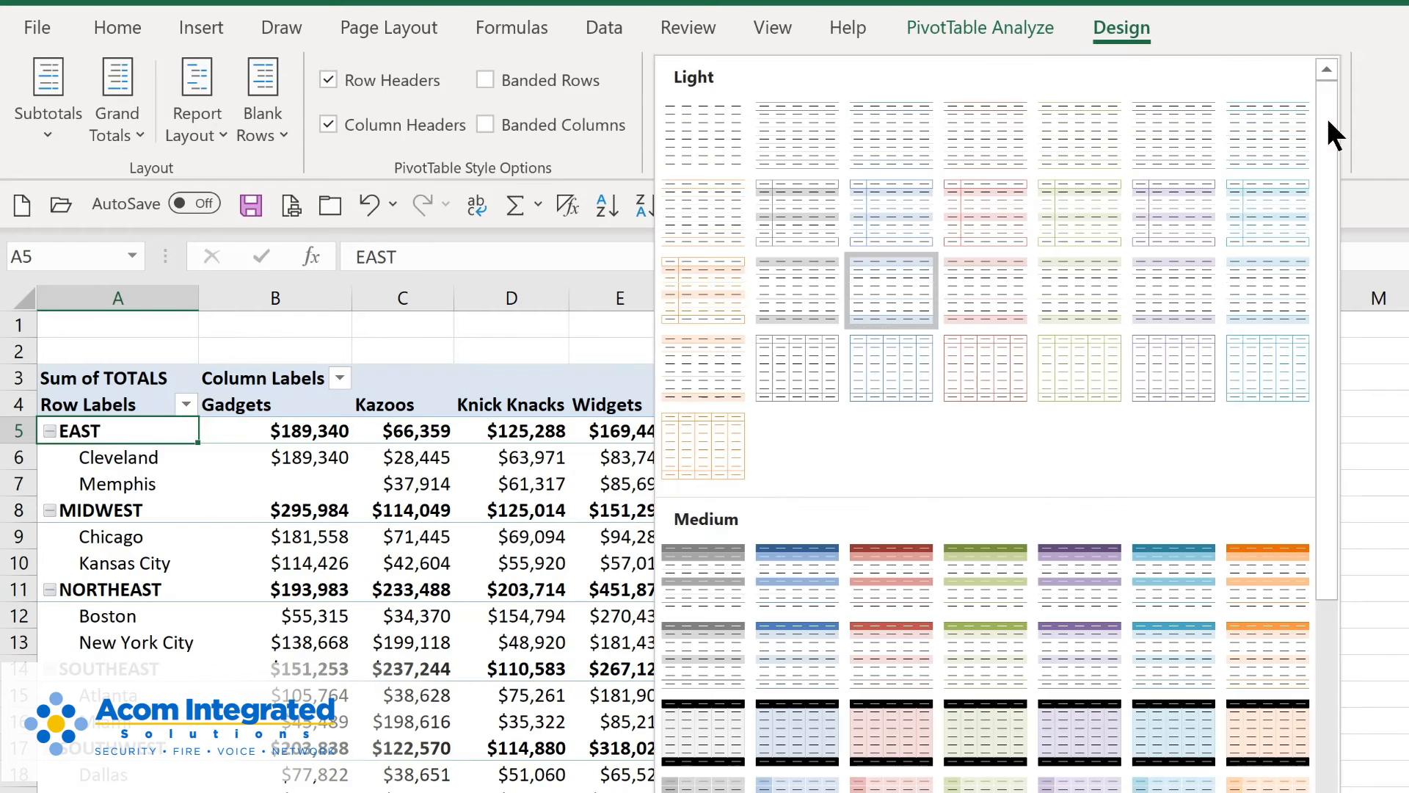
left_click(767, 594)
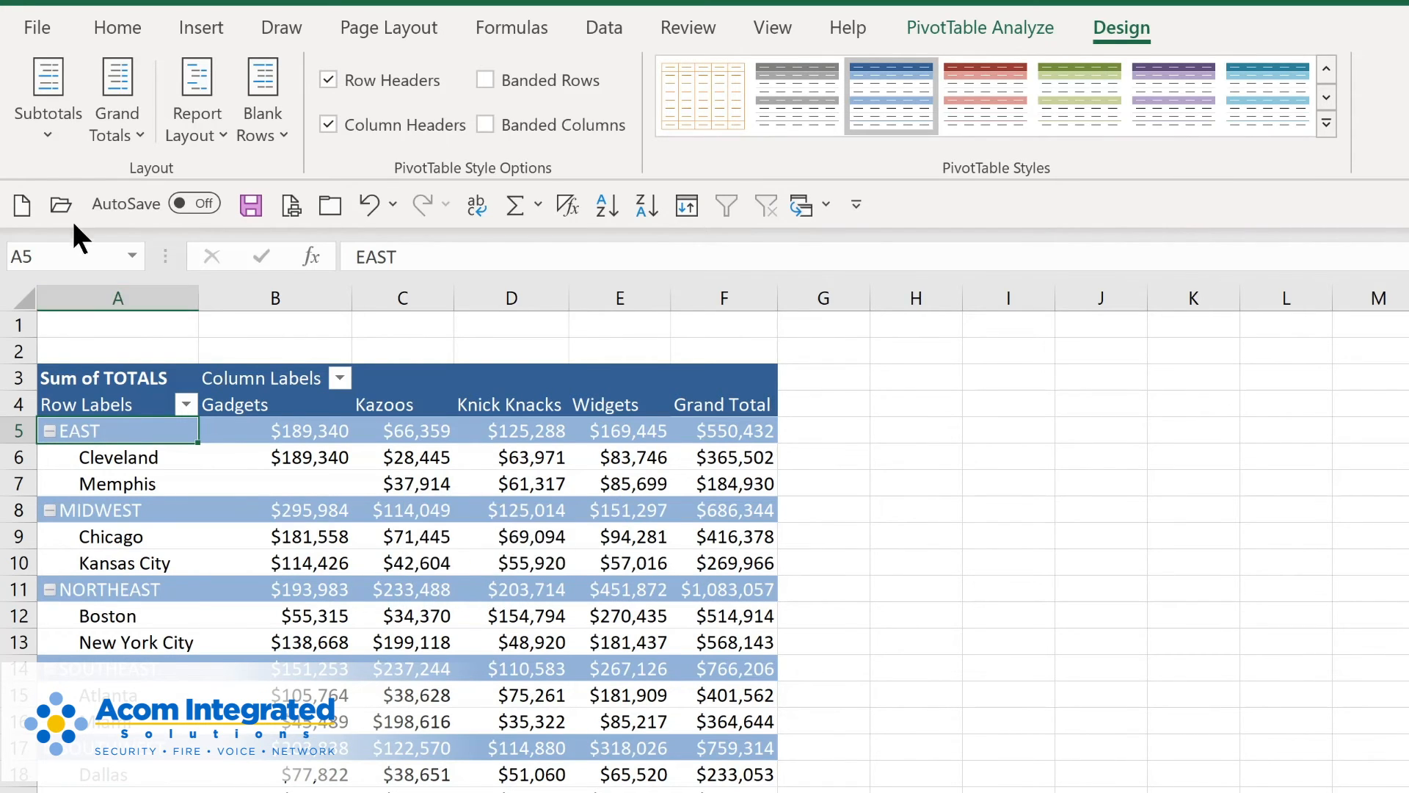
left_click(55, 138)
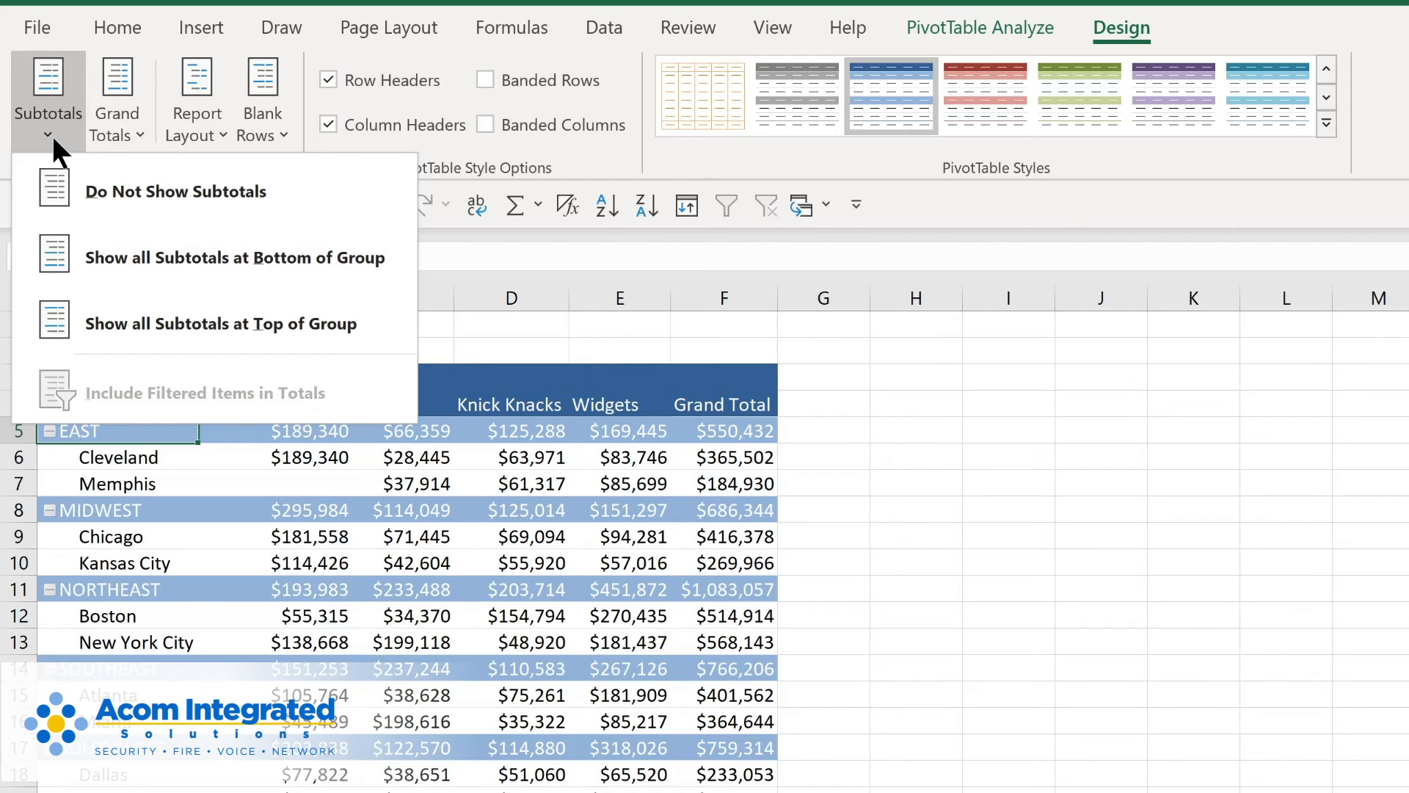
left_click(139, 263)
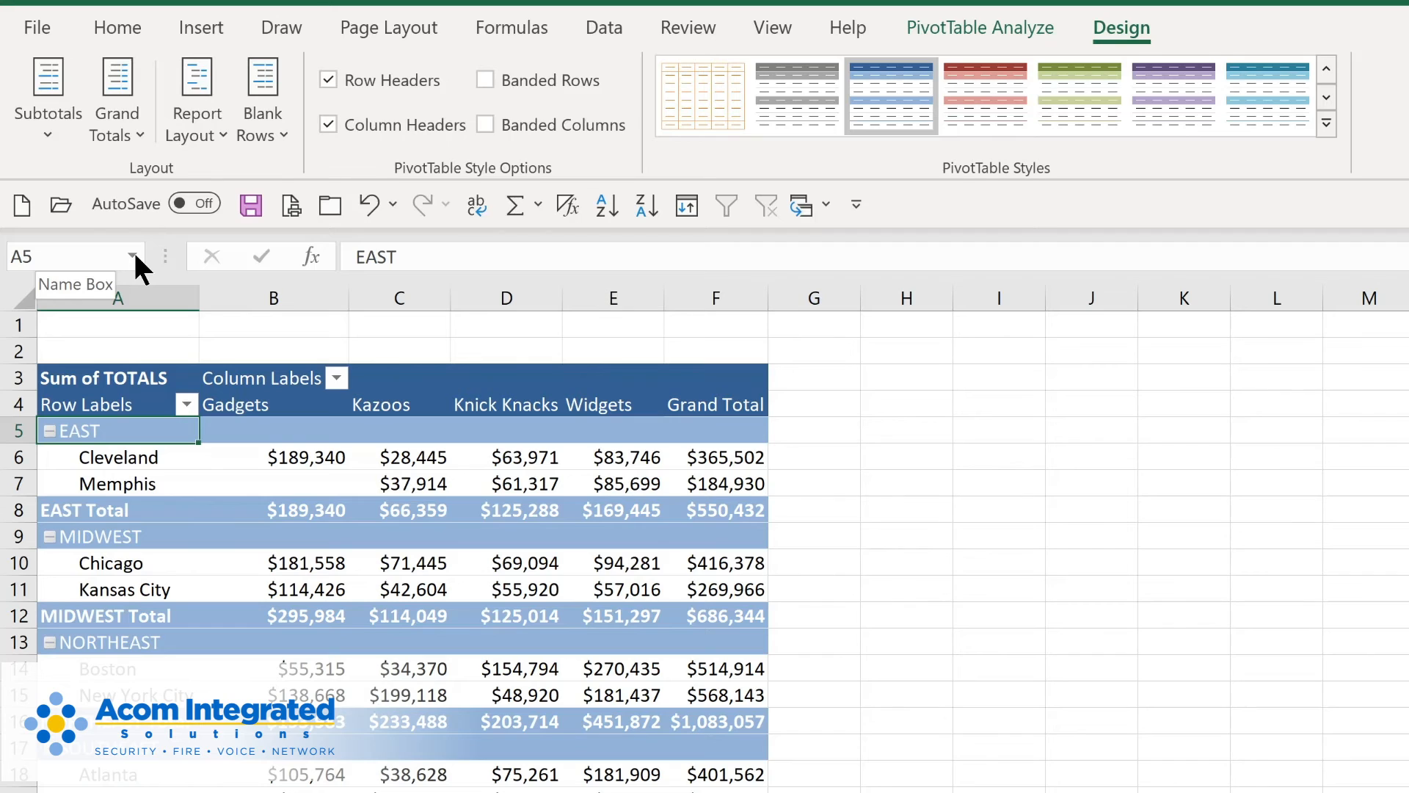
Review the available Grand Totals and Report Layout options for the PivotTable without changing them
left_click(119, 131)
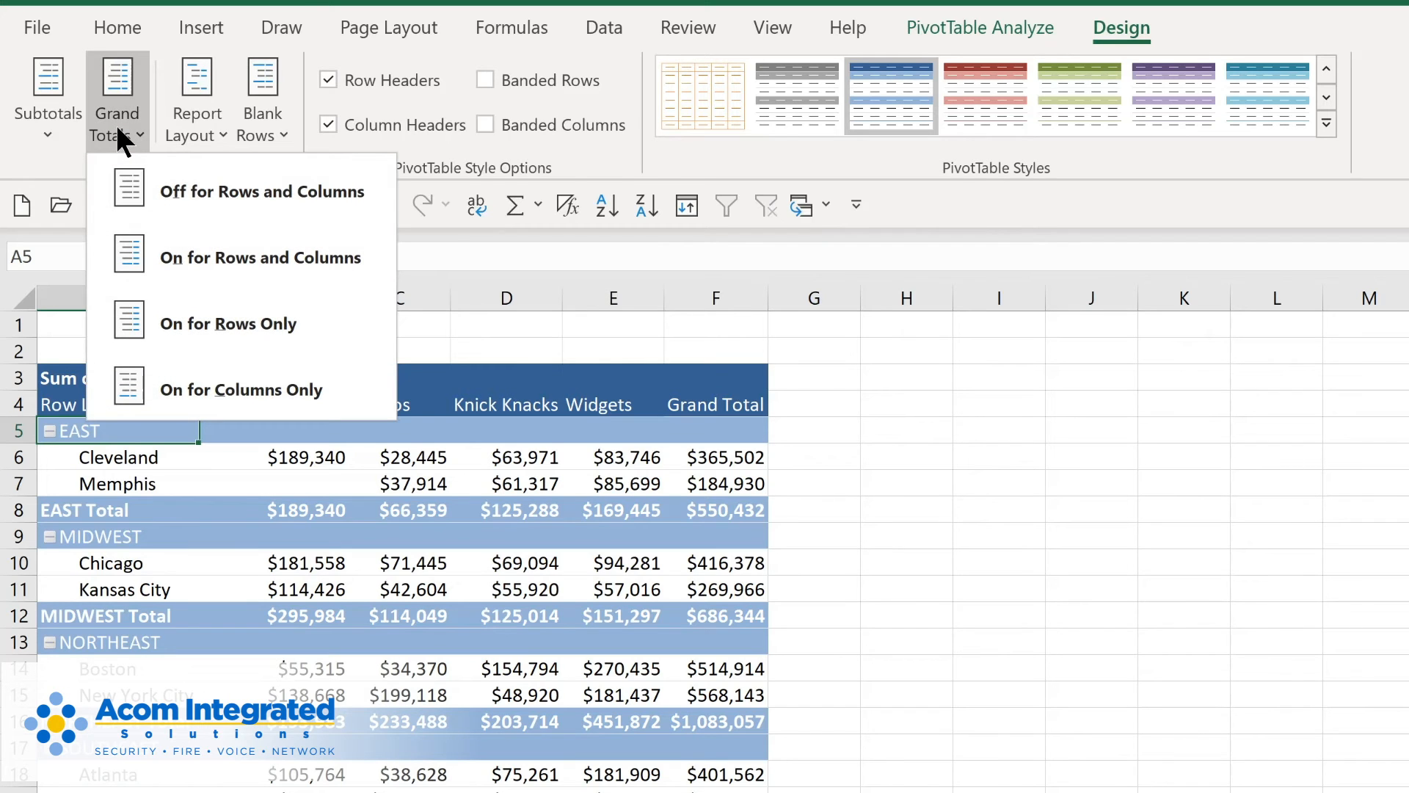
left_click(215, 132)
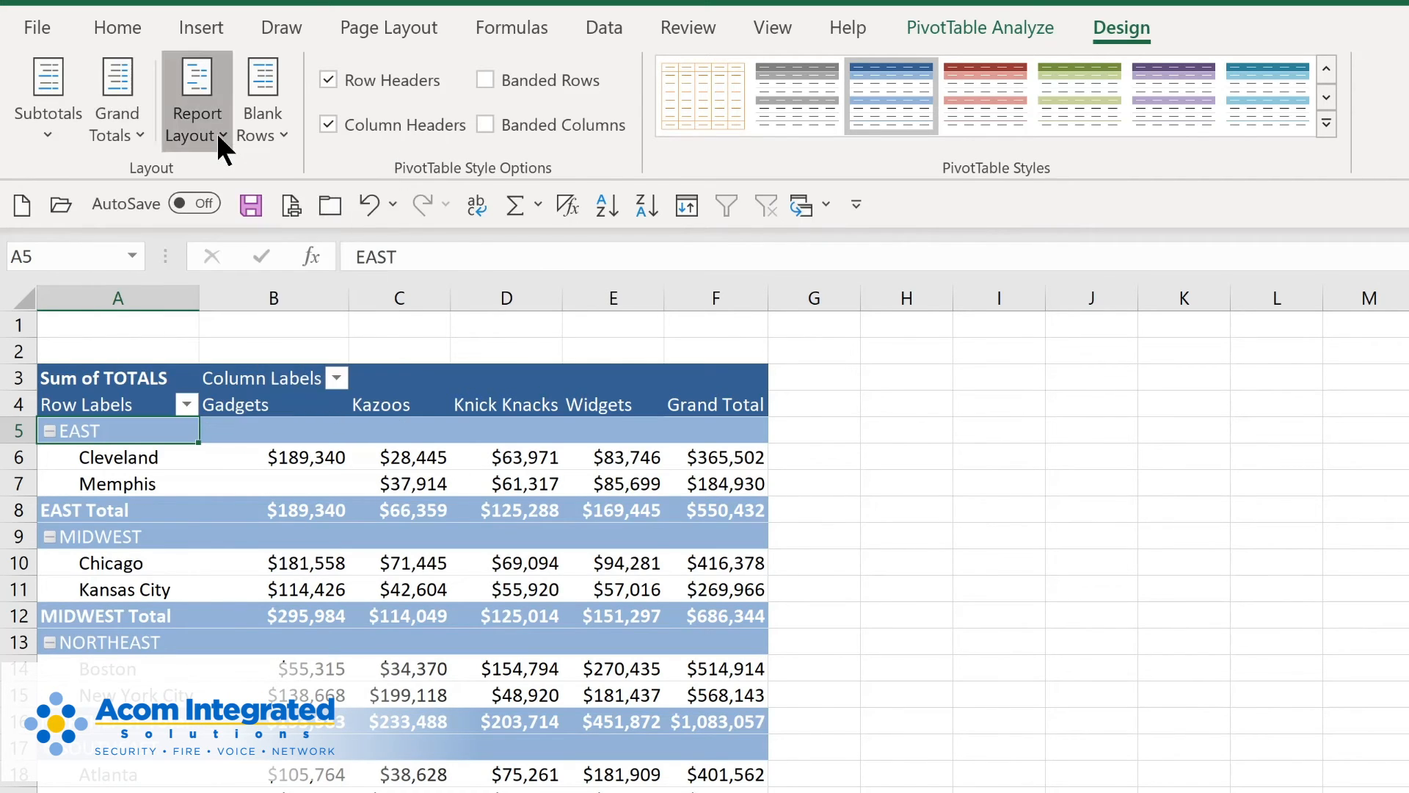
left_click(215, 132)
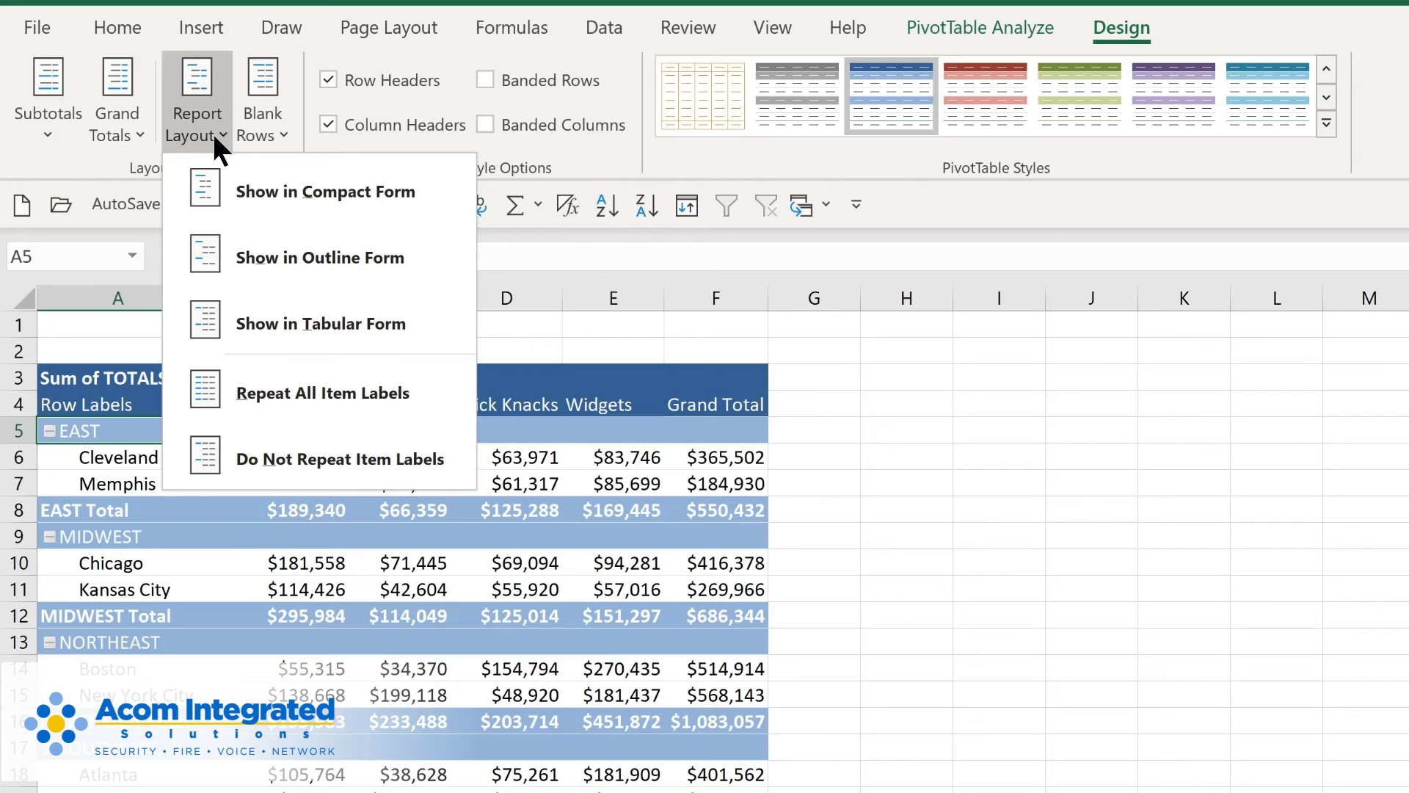
left_click(215, 134)
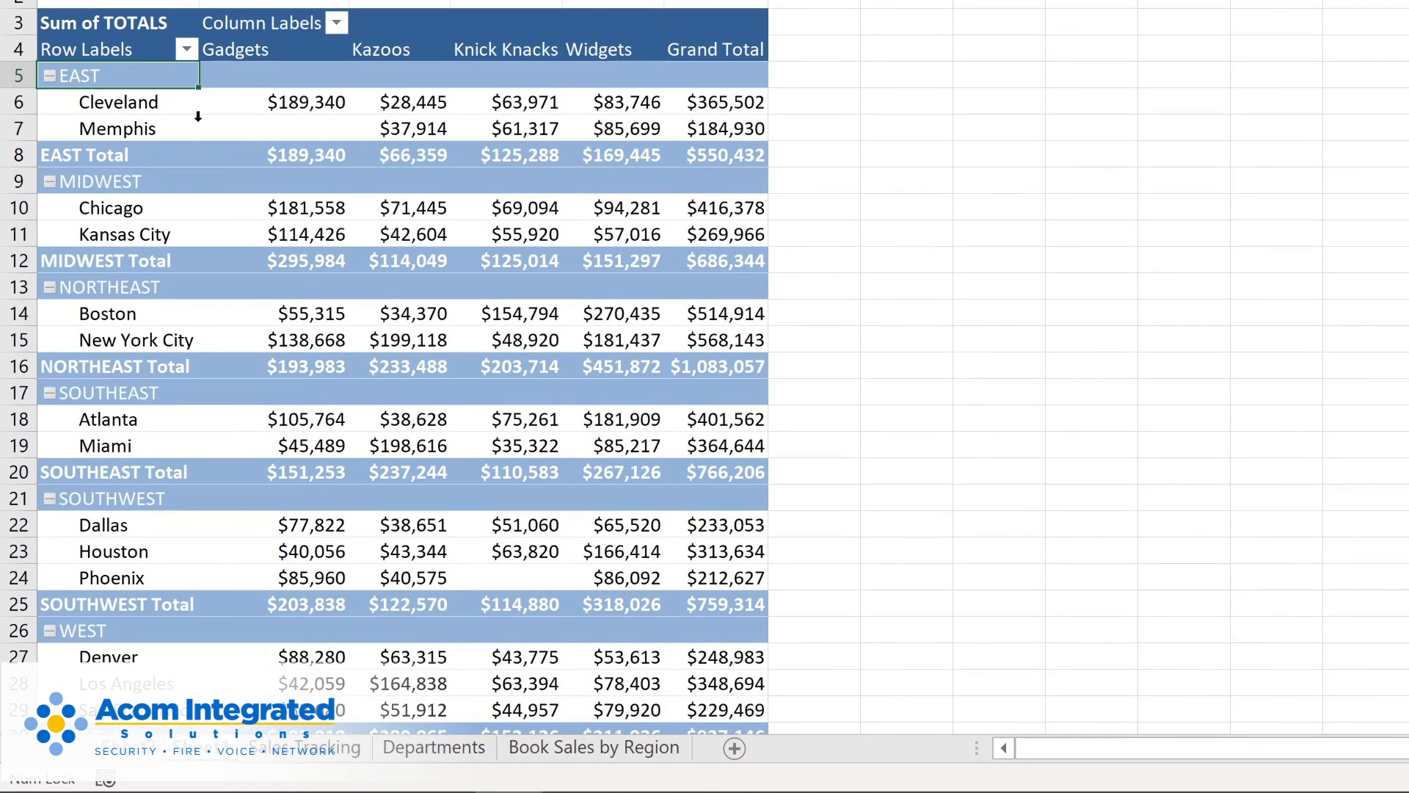
Filter the row labels to show only the EAST, MIDWEST and NORTHEAST regions
left_click(186, 49)
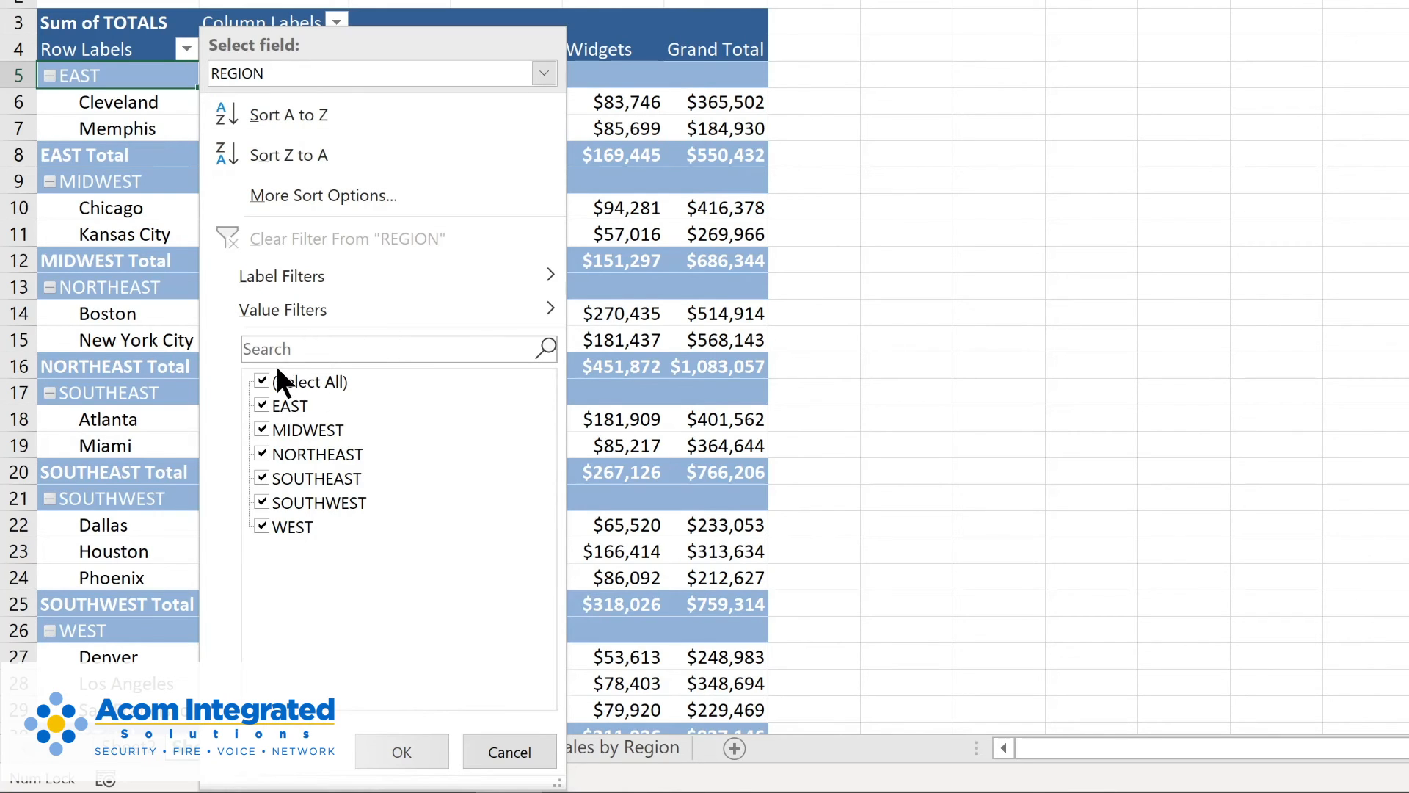
left_click(258, 375)
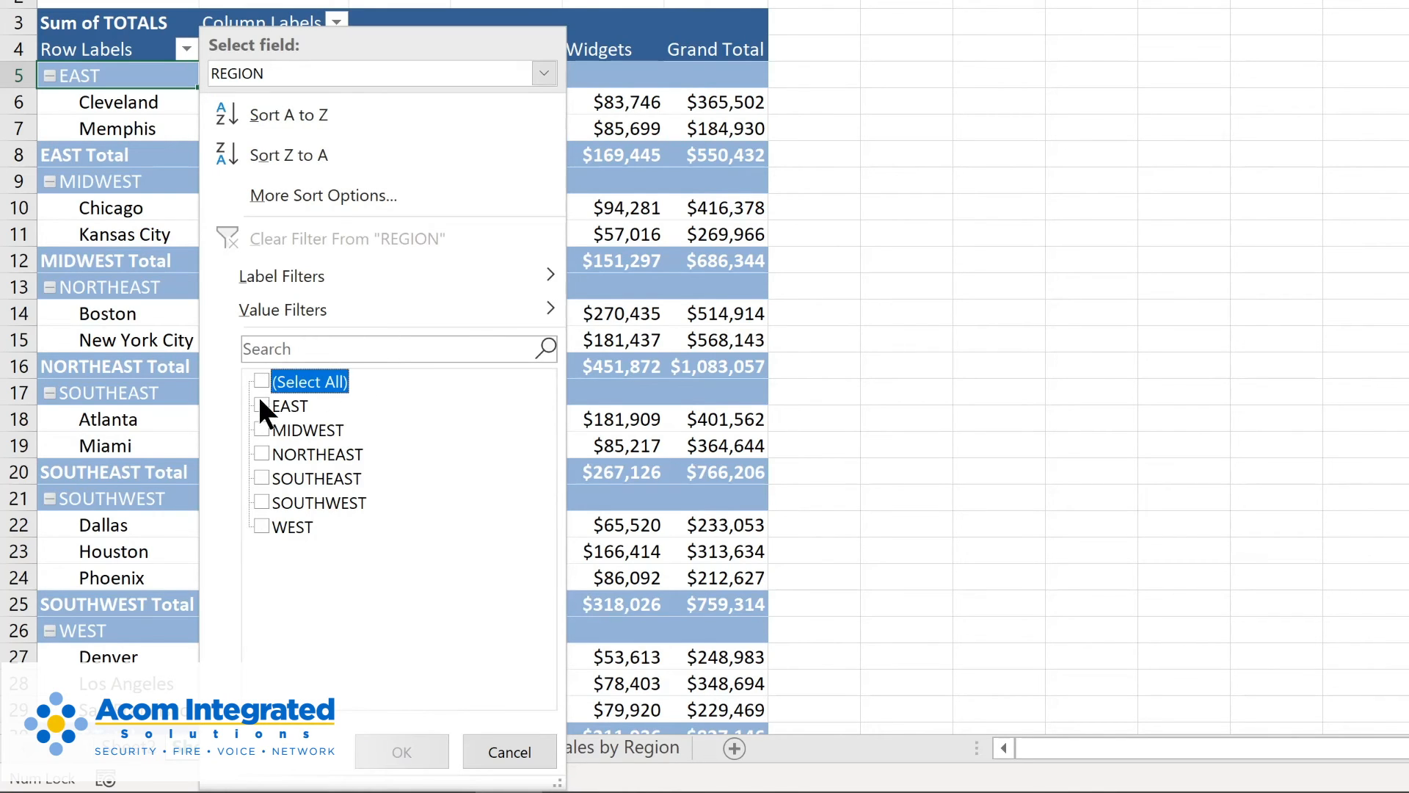
left_click(260, 405)
left_click(264, 429)
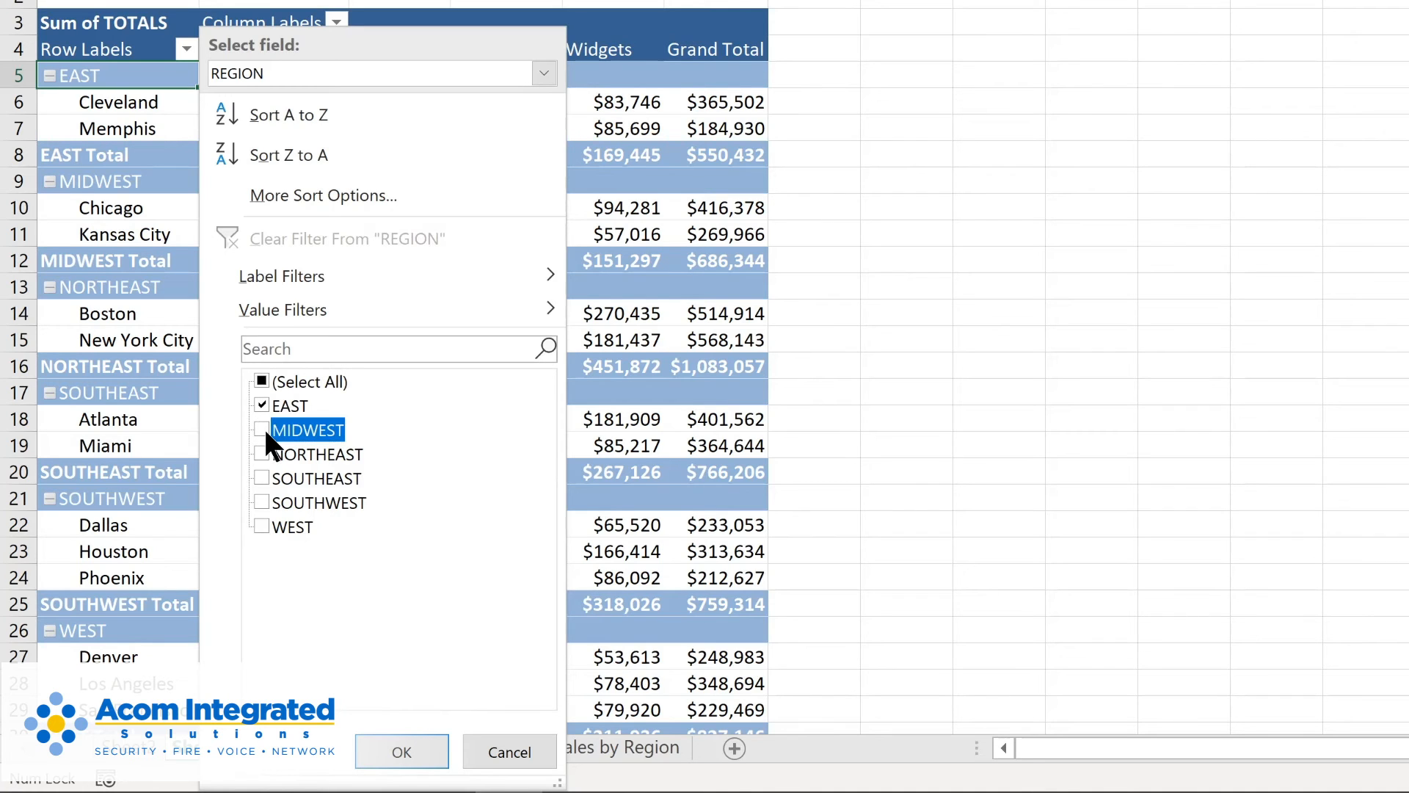
left_click(261, 449)
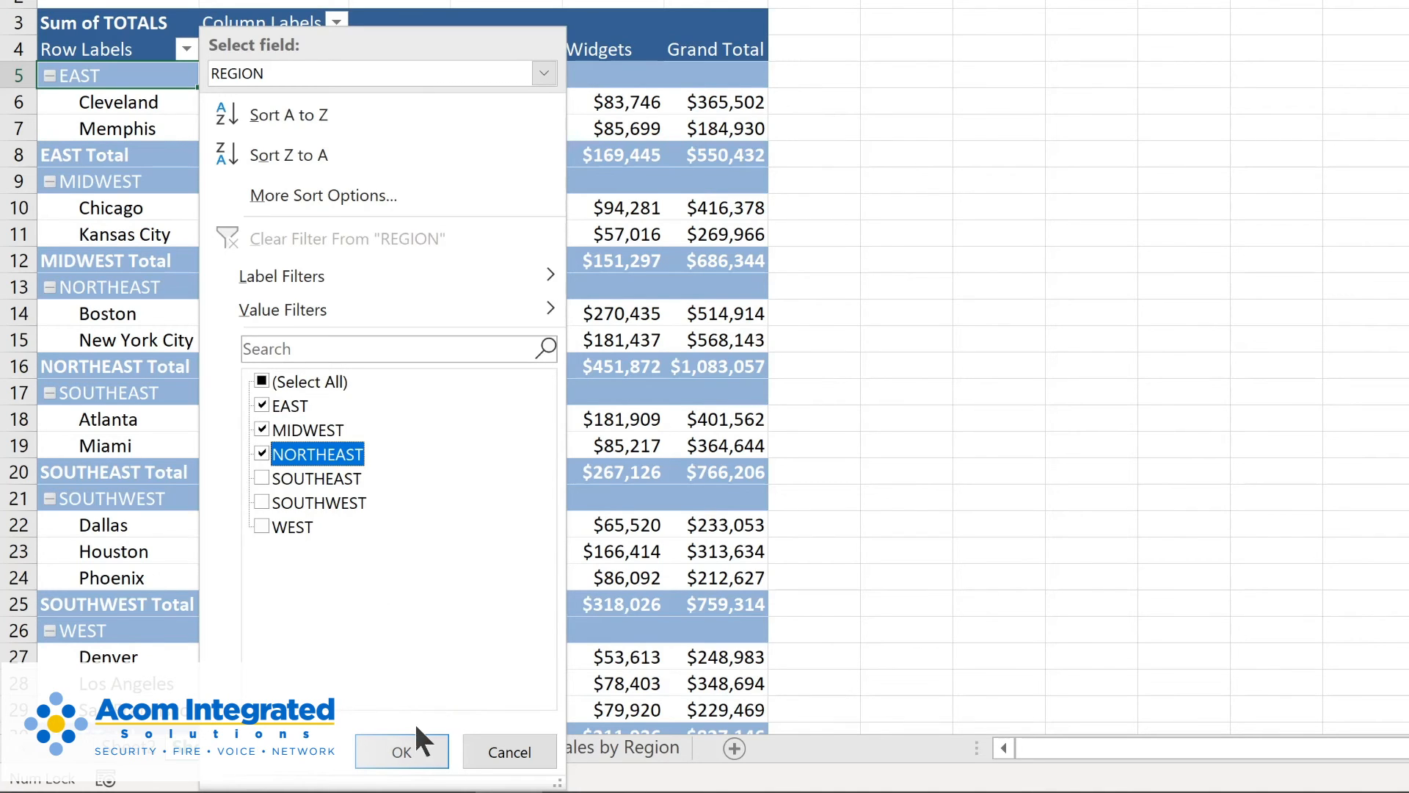
left_click(409, 747)
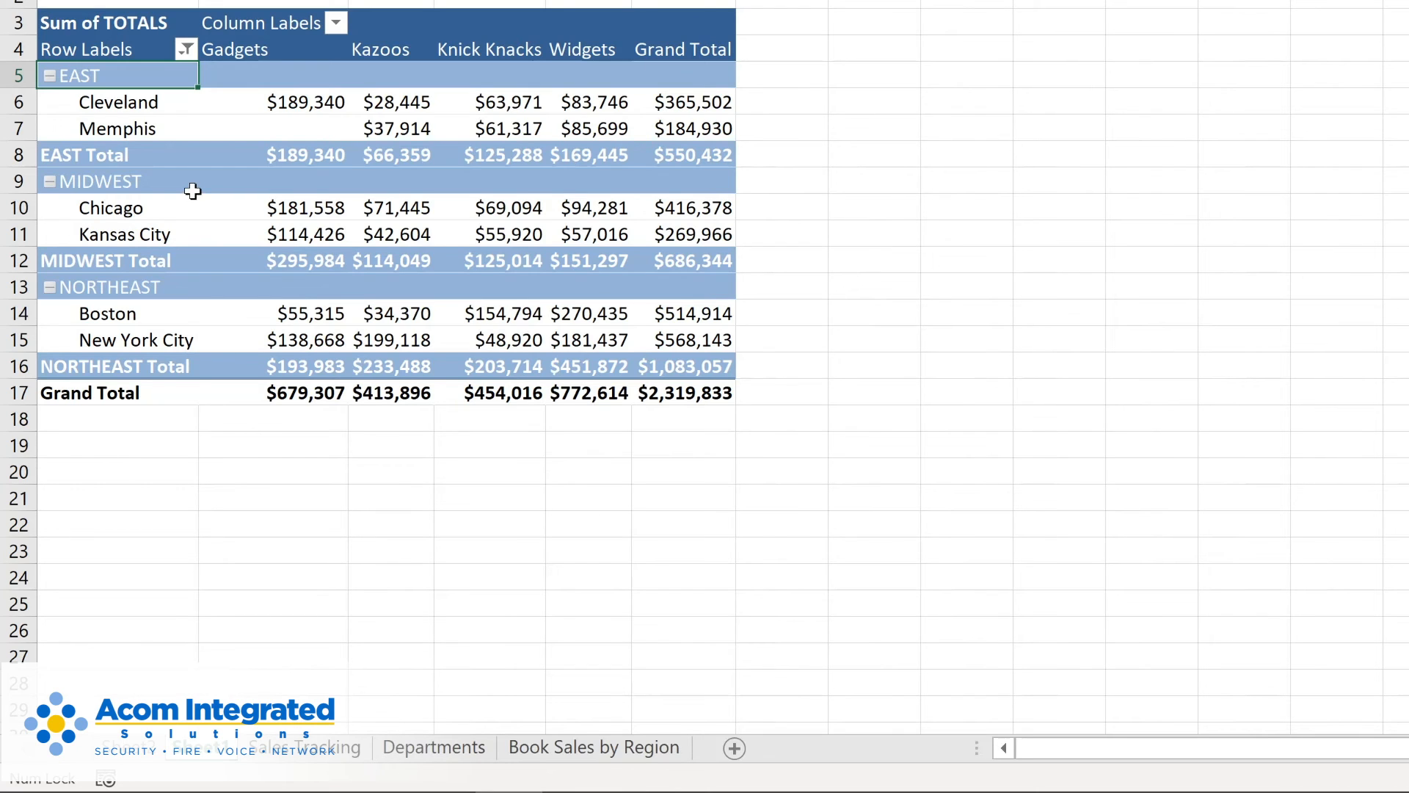
Check the DEPT column filter choices and clear the filter from the REGION row labels
left_click(336, 23)
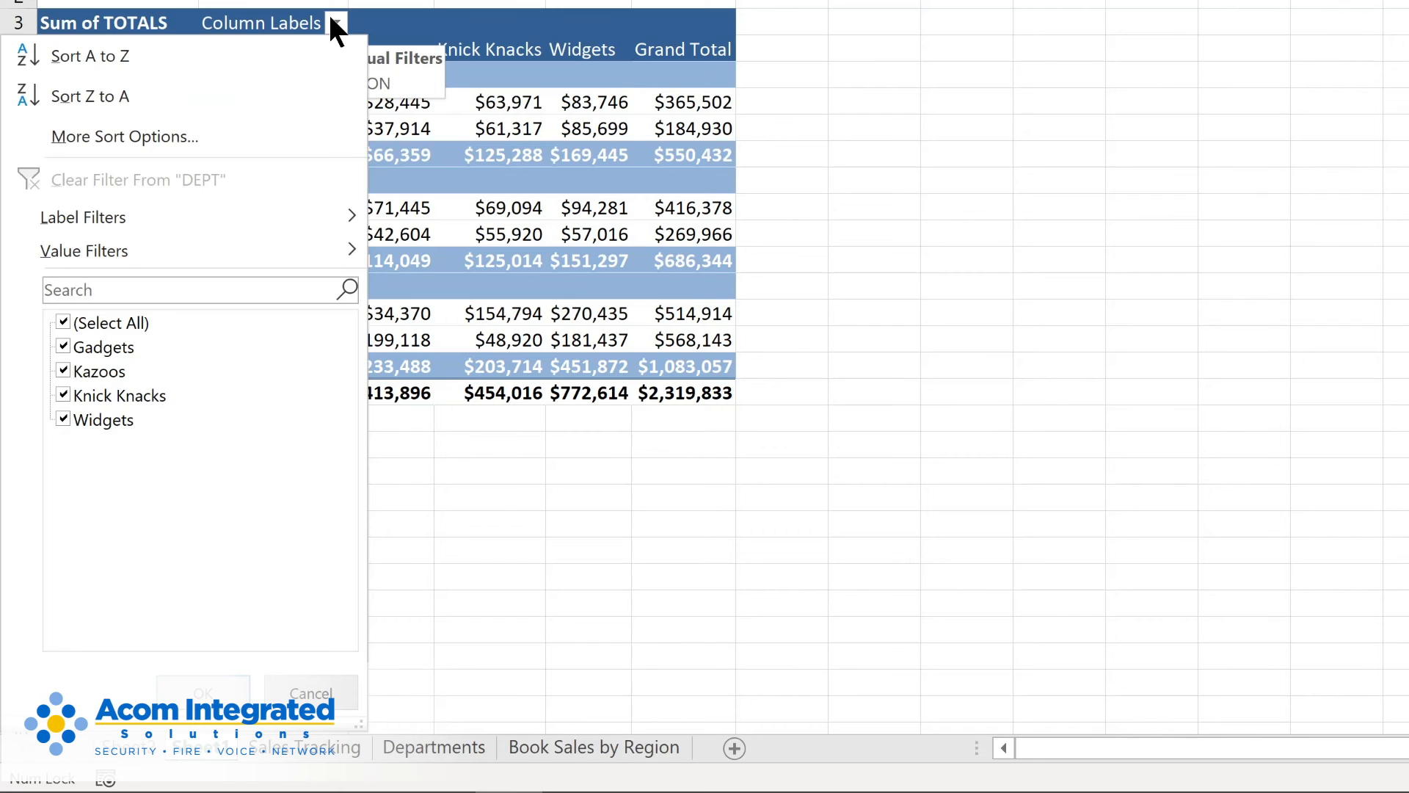
left_click(187, 49)
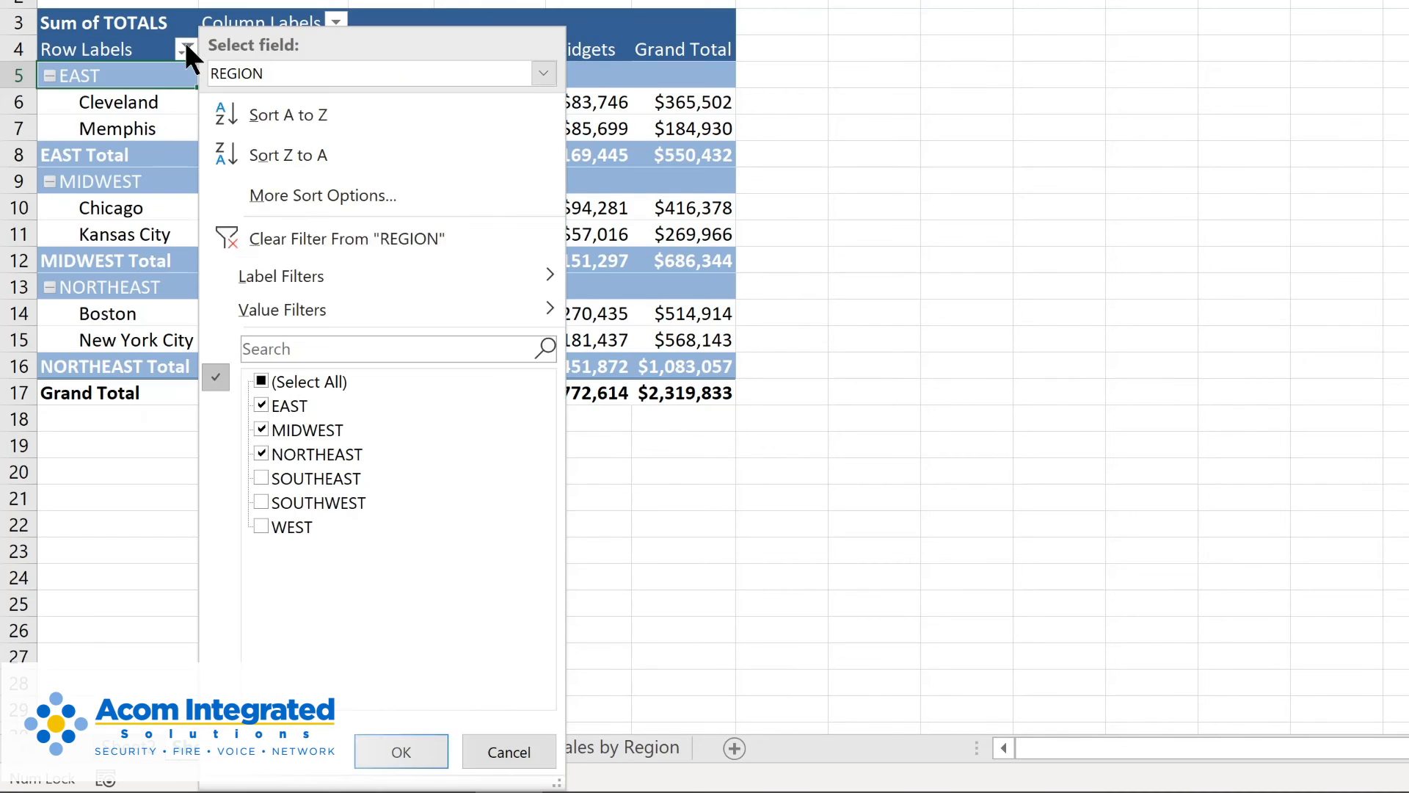
left_click(274, 233)
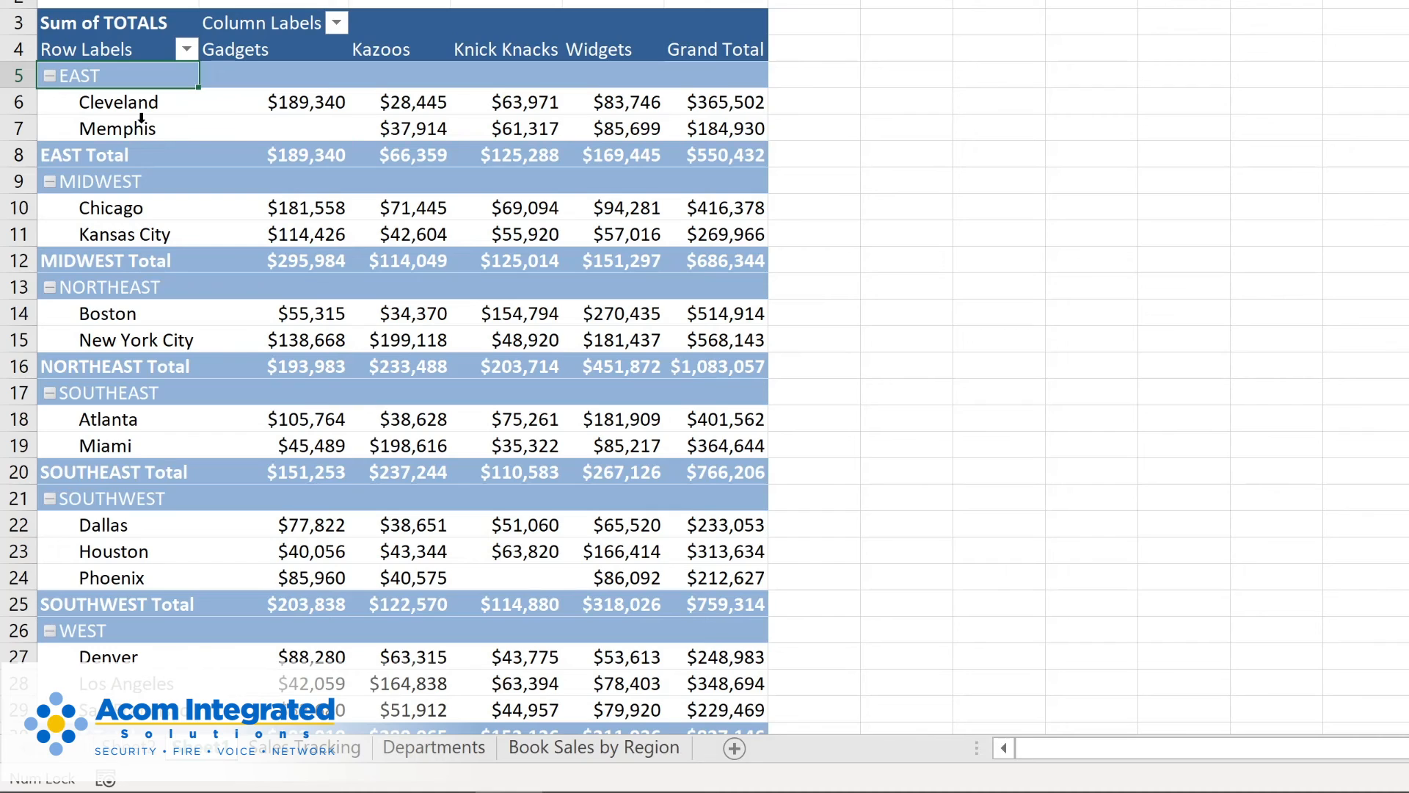
Sort the locations within each region by their Grand Total from smallest to largest
left_click(270, 104)
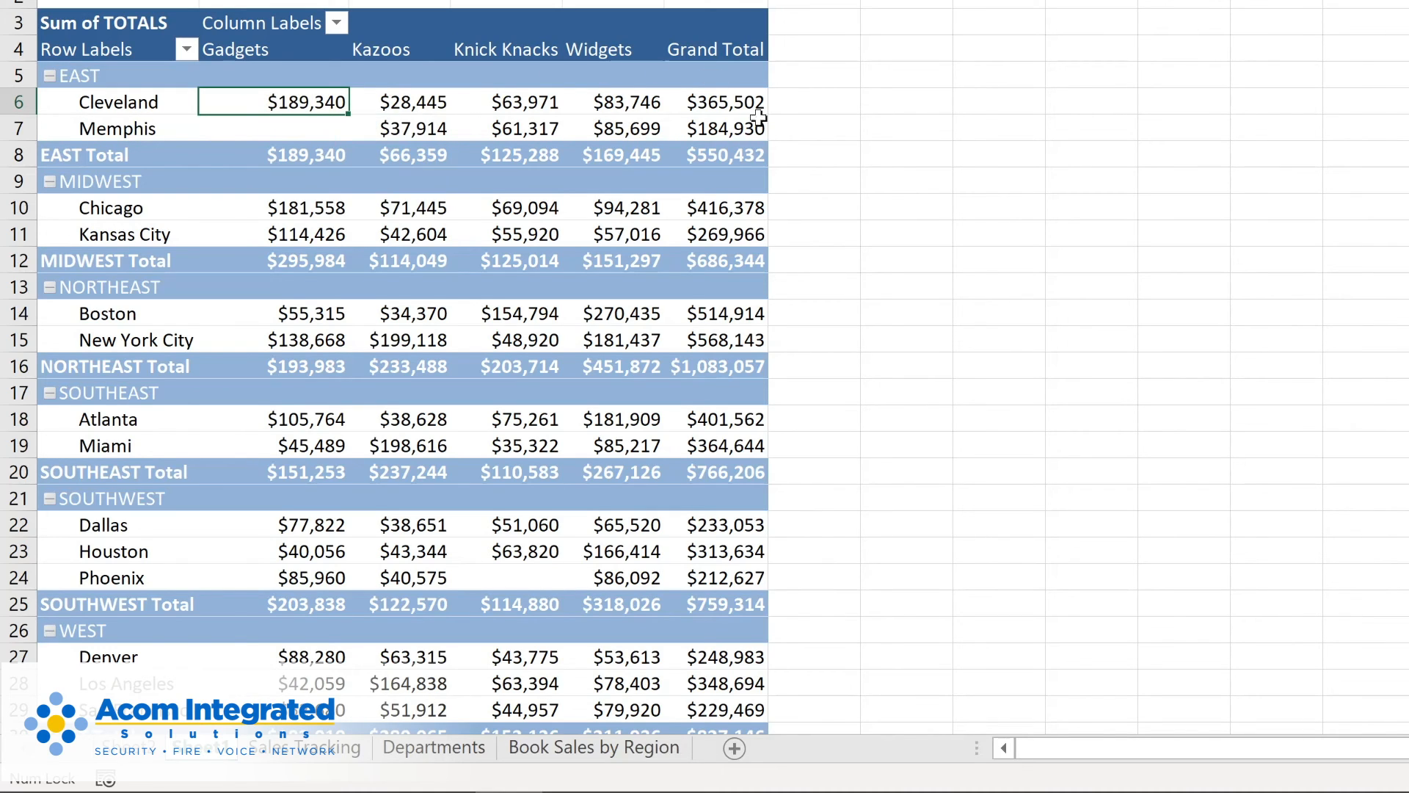
mouse_move(710, 103)
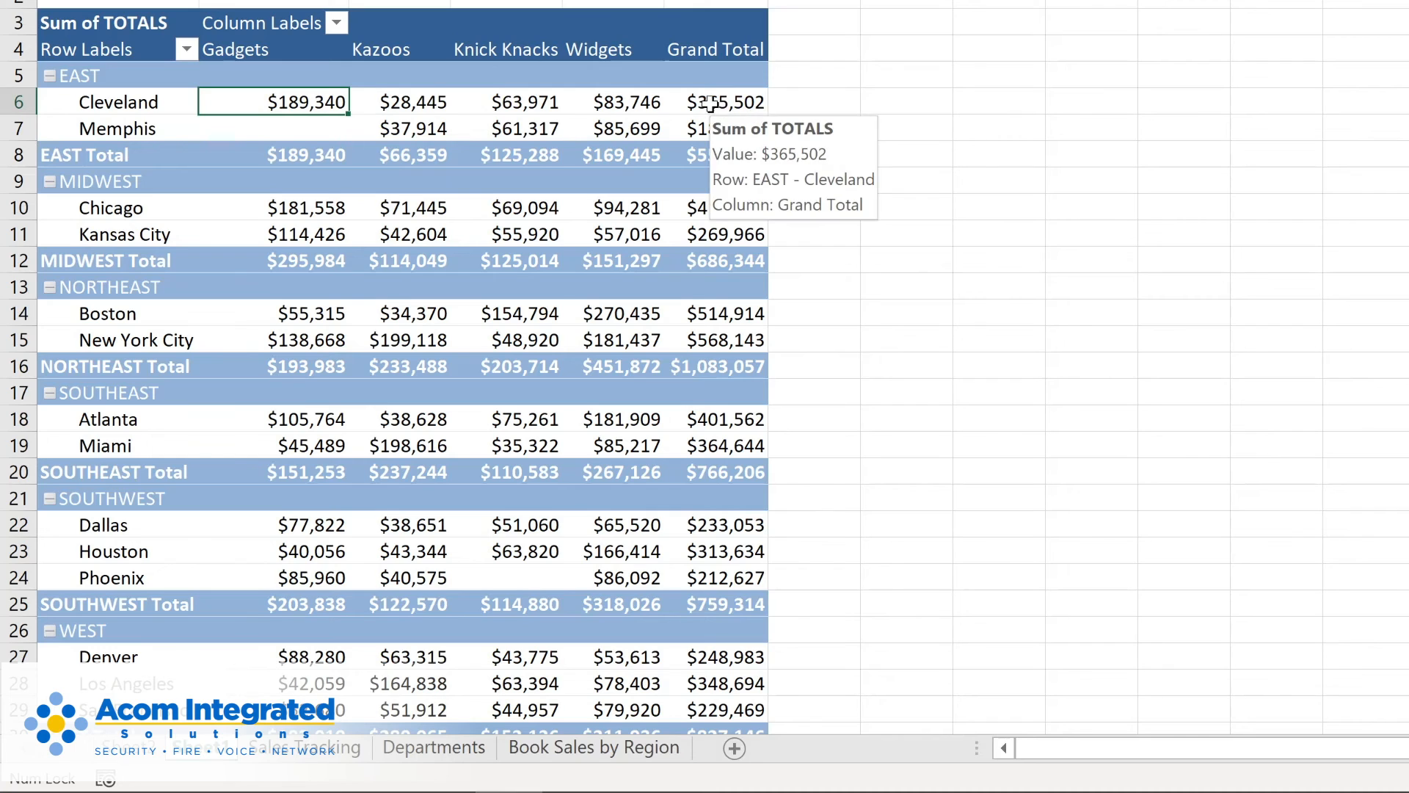
right_click(711, 103)
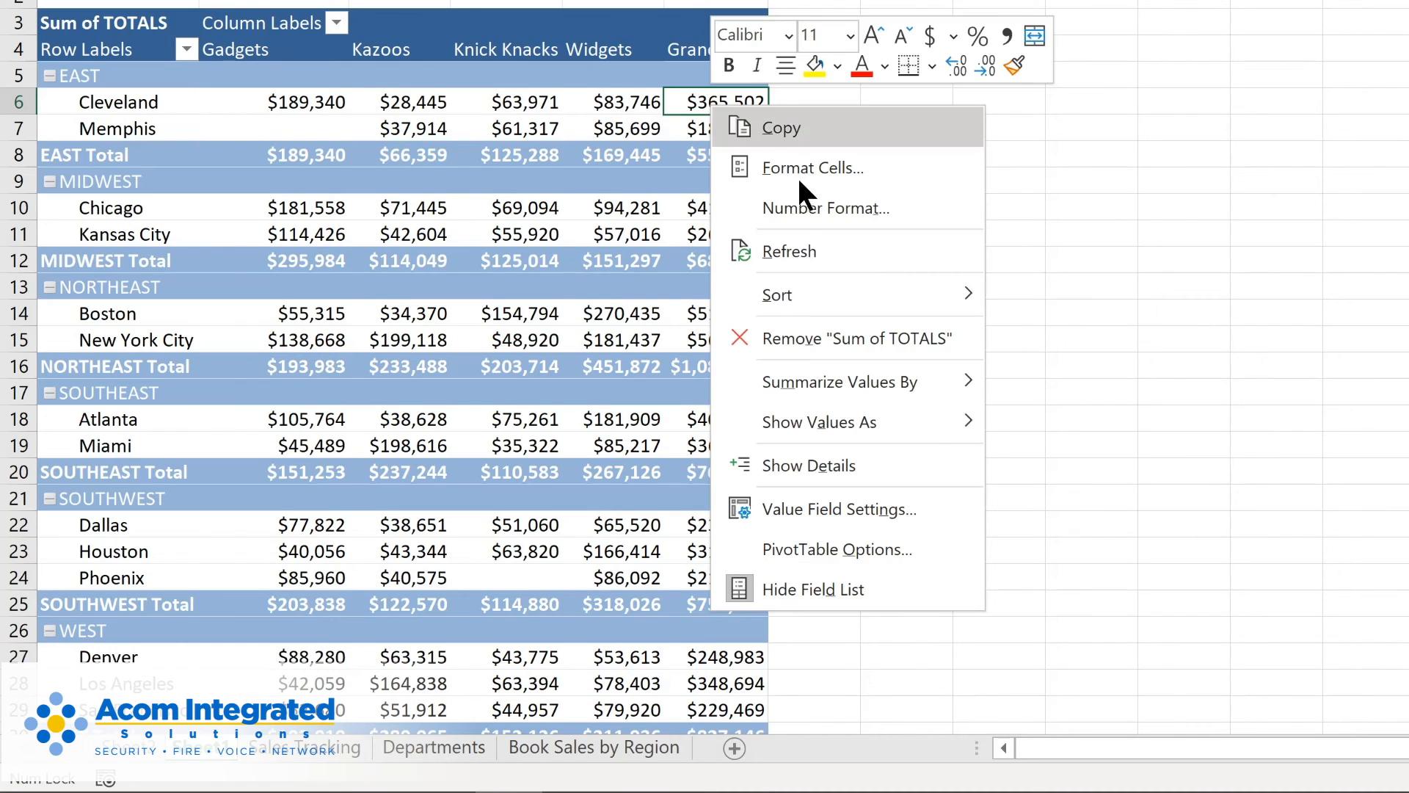
mouse_move(791, 293)
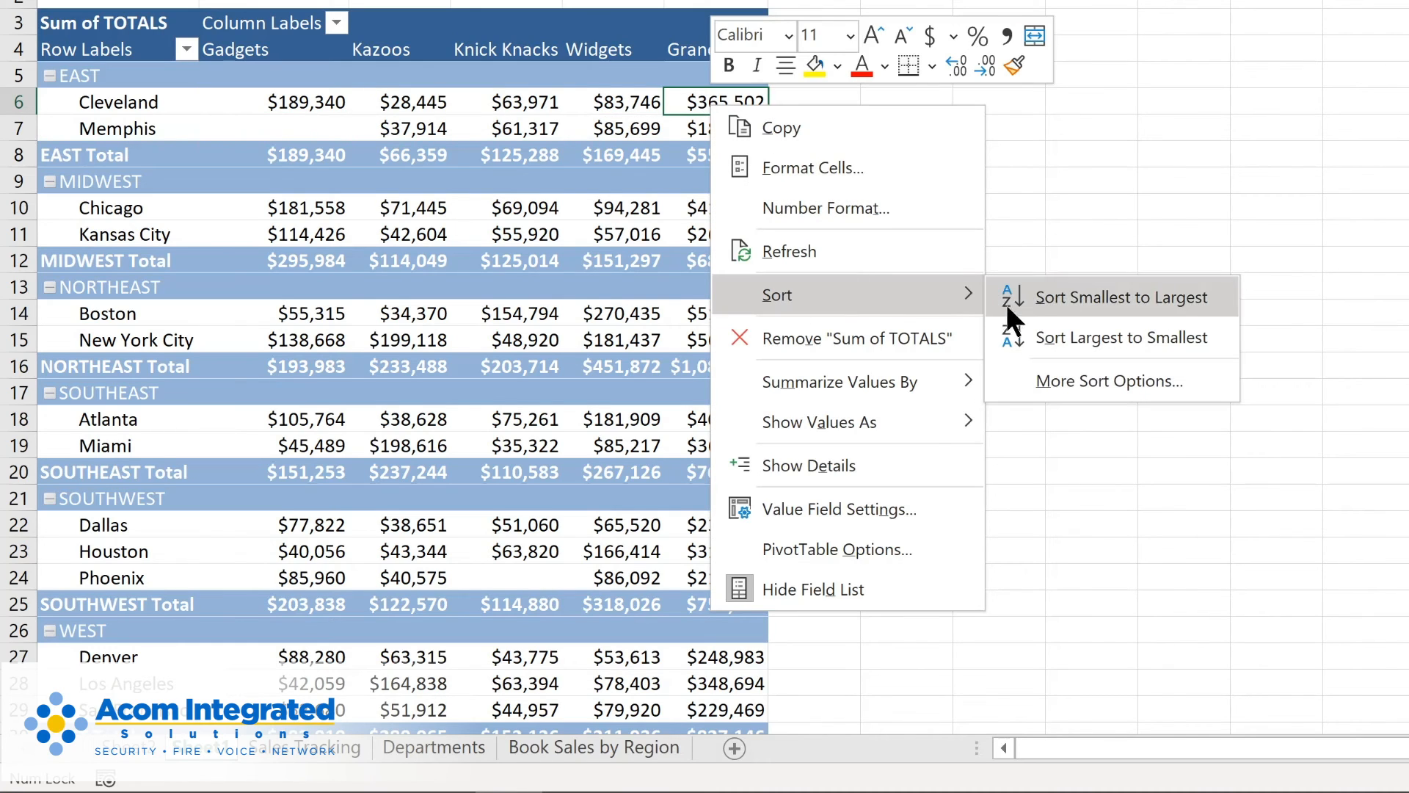
left_click(1069, 295)
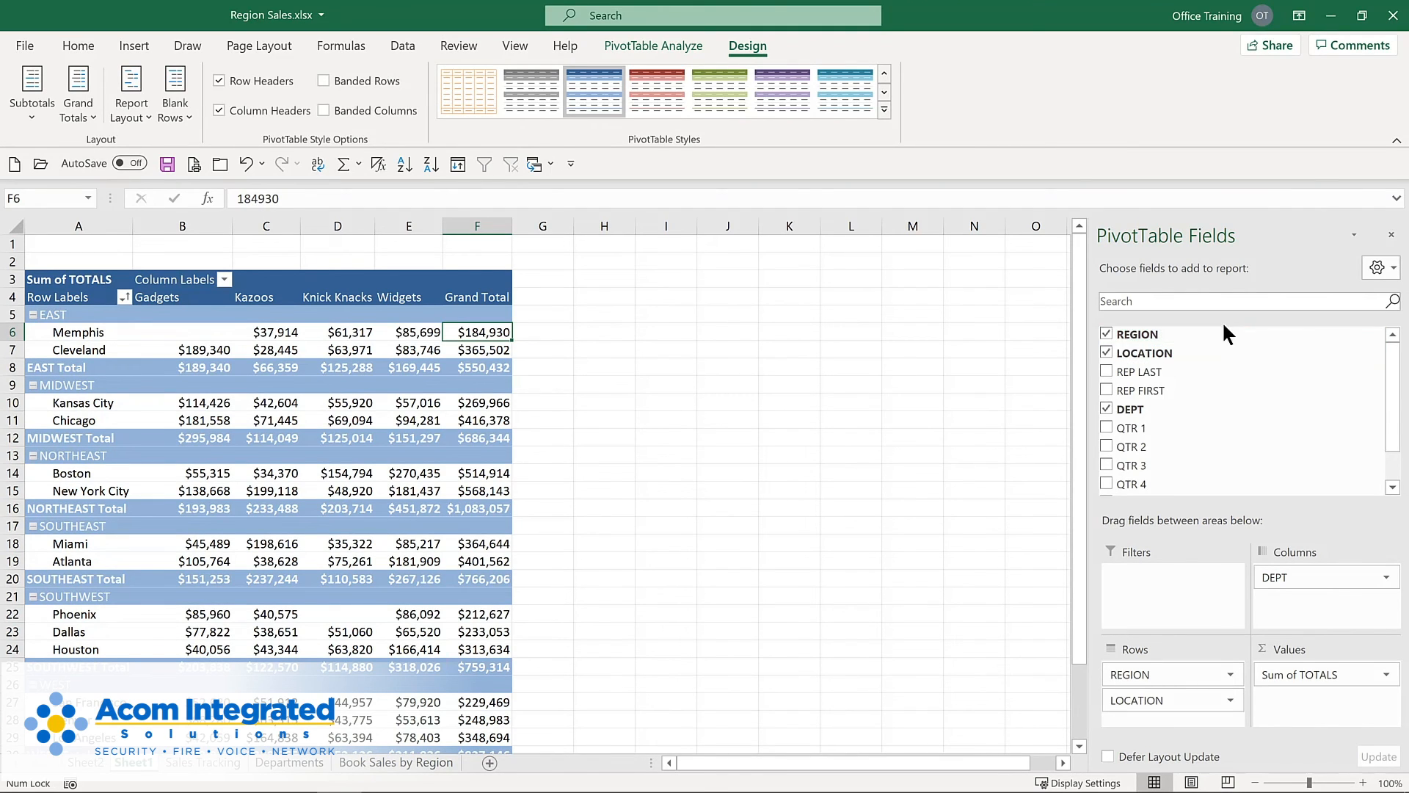
Move the REGION field from Rows to Filters and filter the report to the MIDWEST region
left_click(1106, 334)
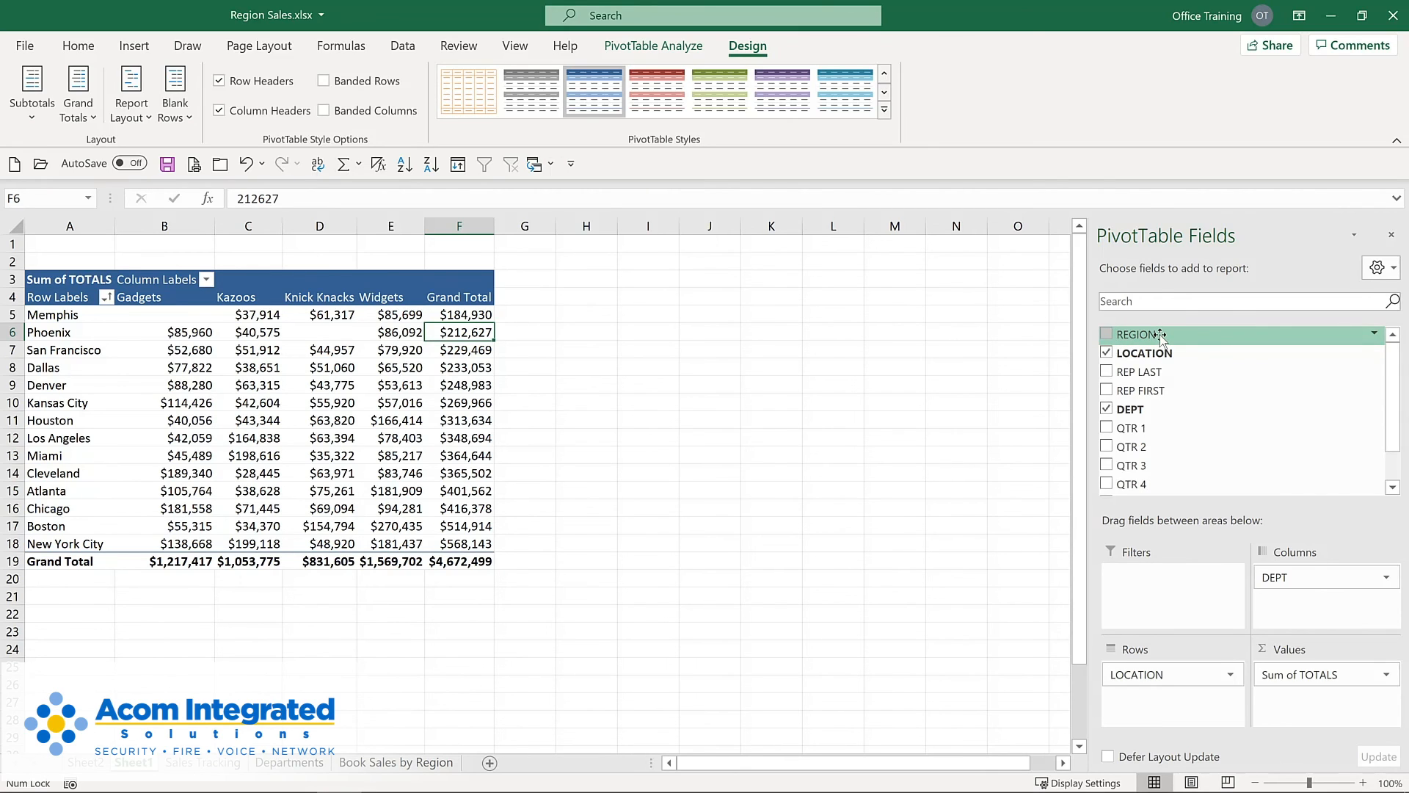
left_click_drag(1159, 338, 1143, 591)
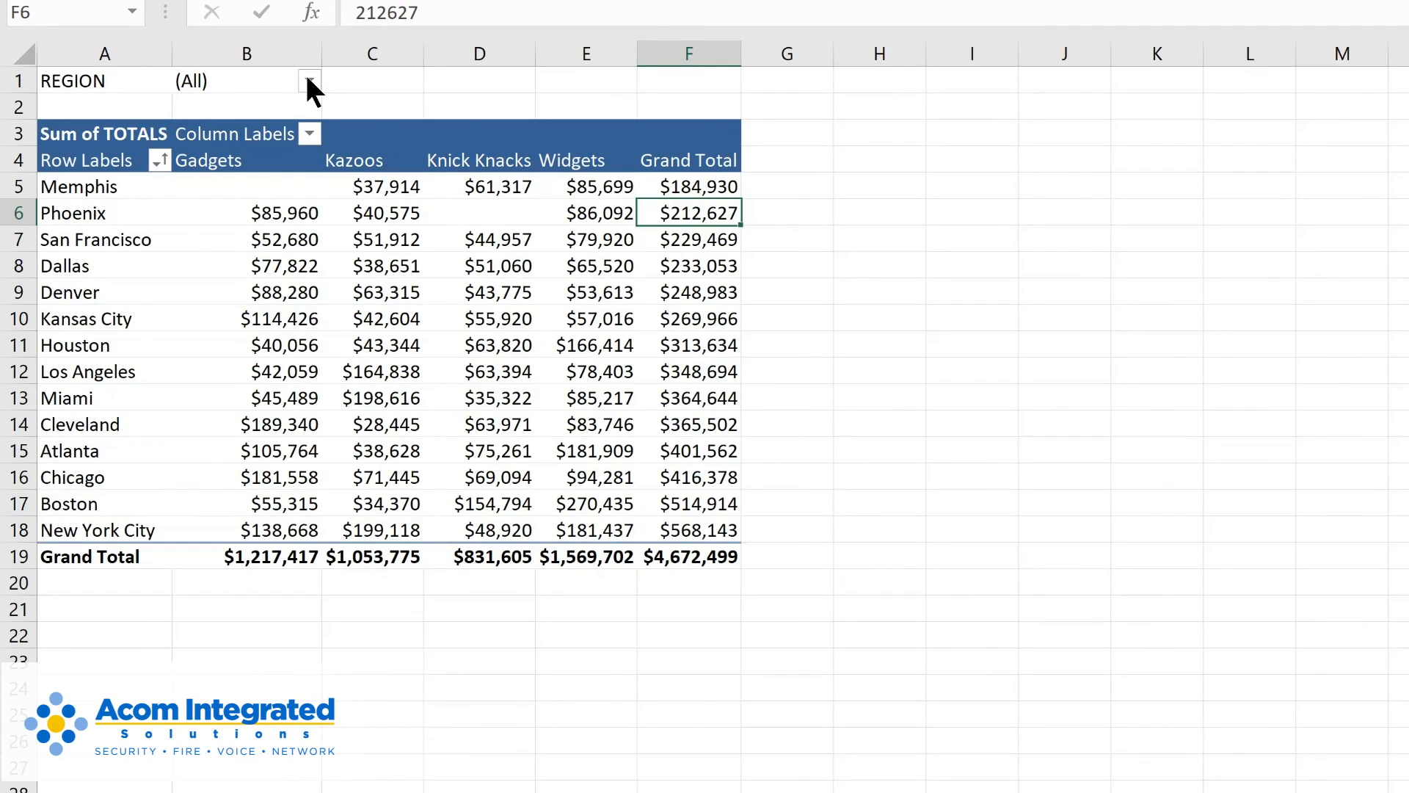
left_click(310, 83)
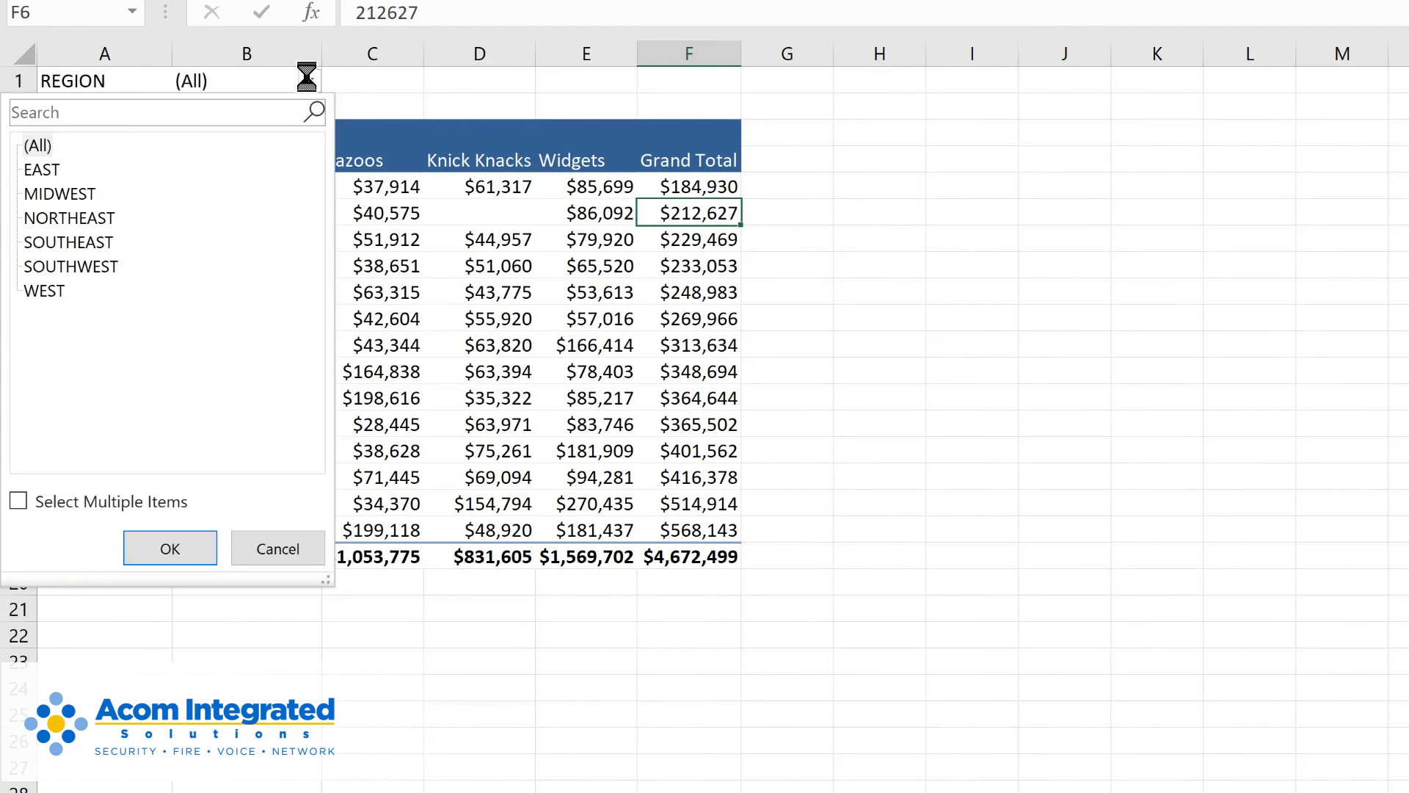
left_click(82, 195)
left_click(170, 550)
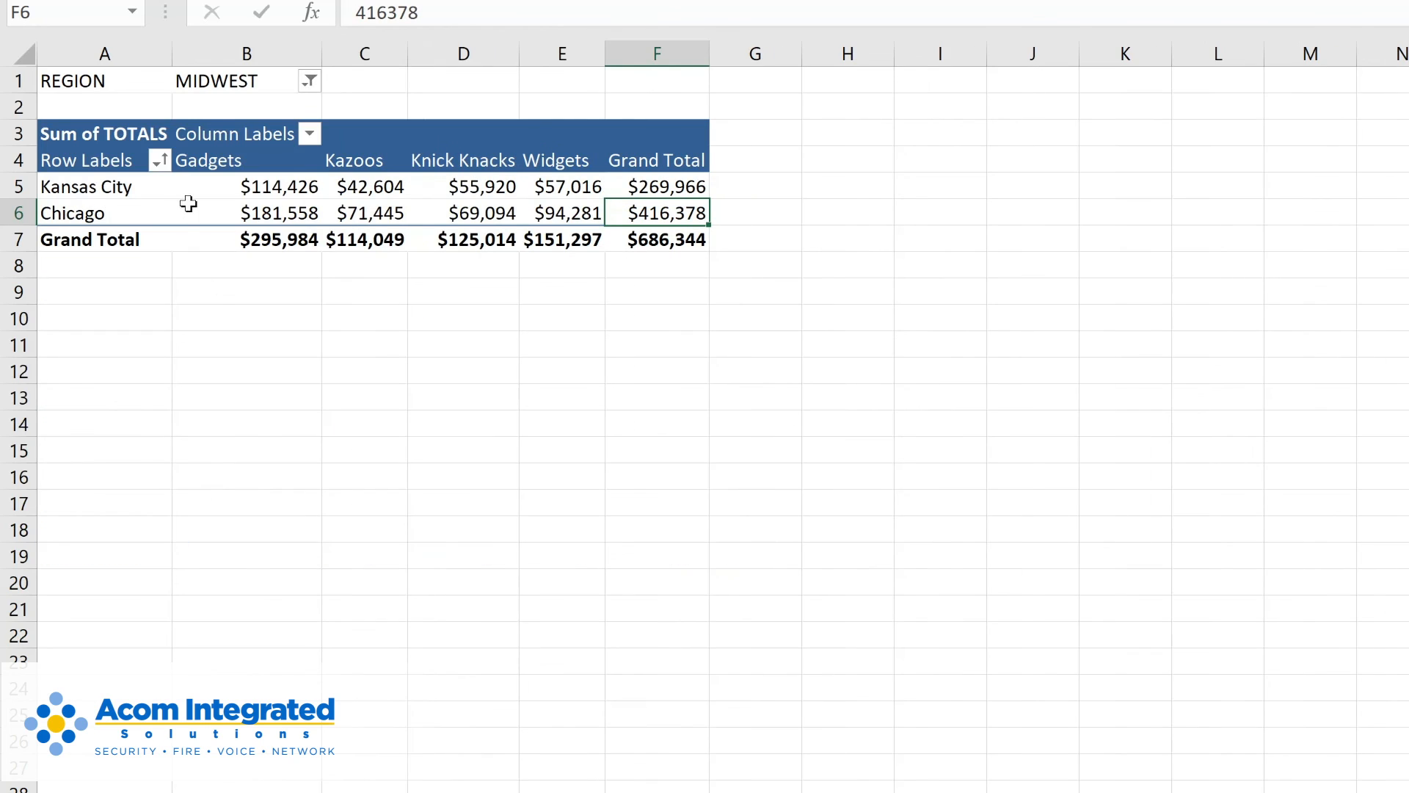
Reset the REGION report filter to (All)
left_click(310, 82)
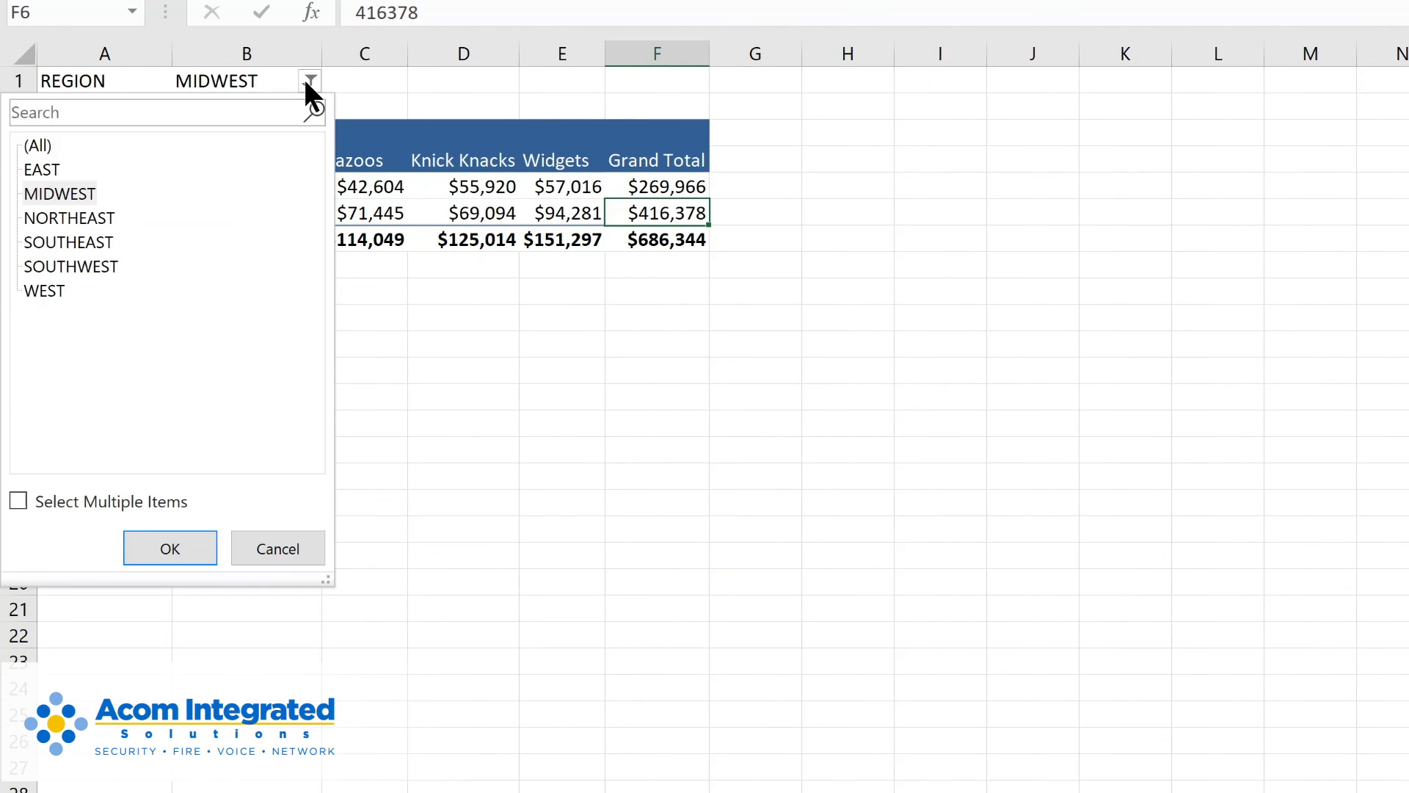
left_click(50, 139)
left_click(156, 554)
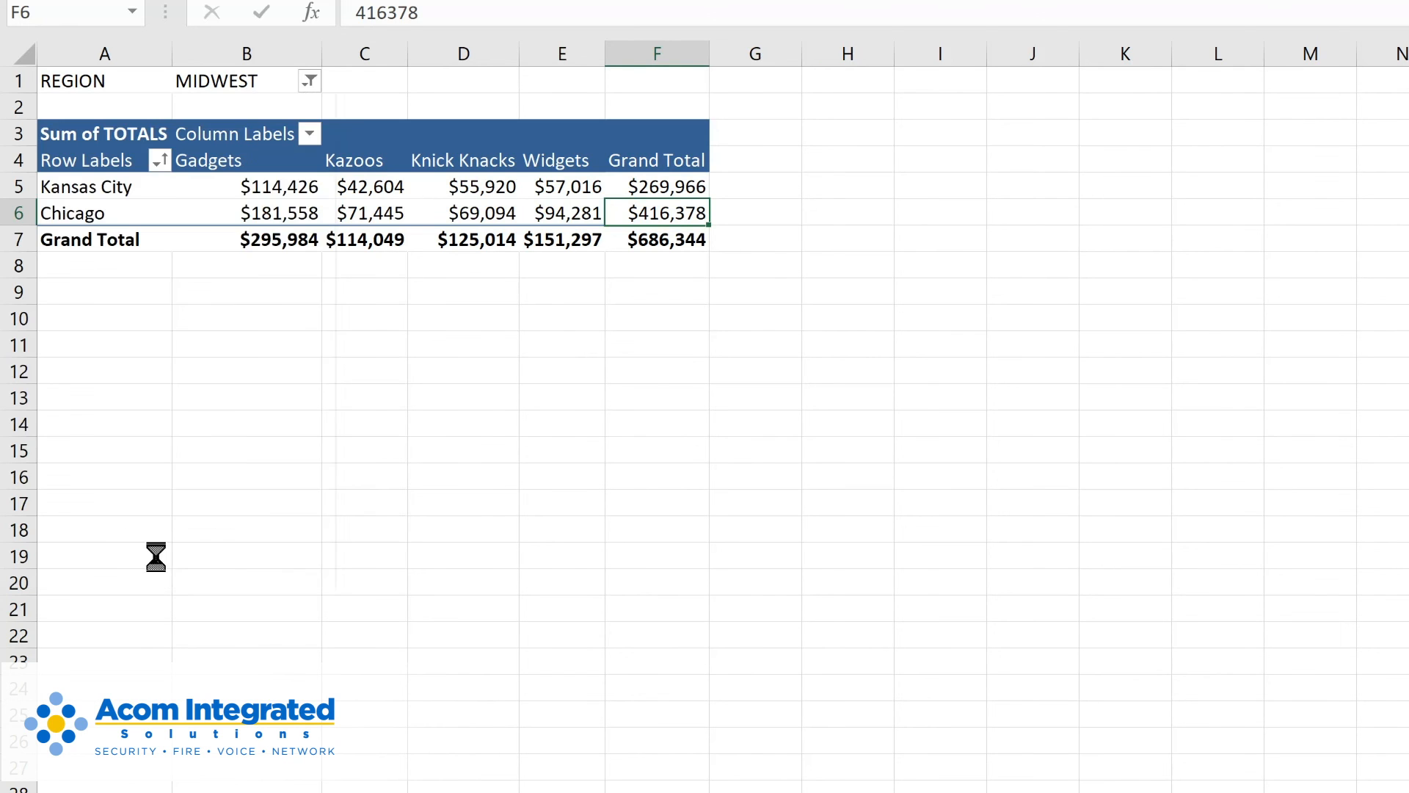